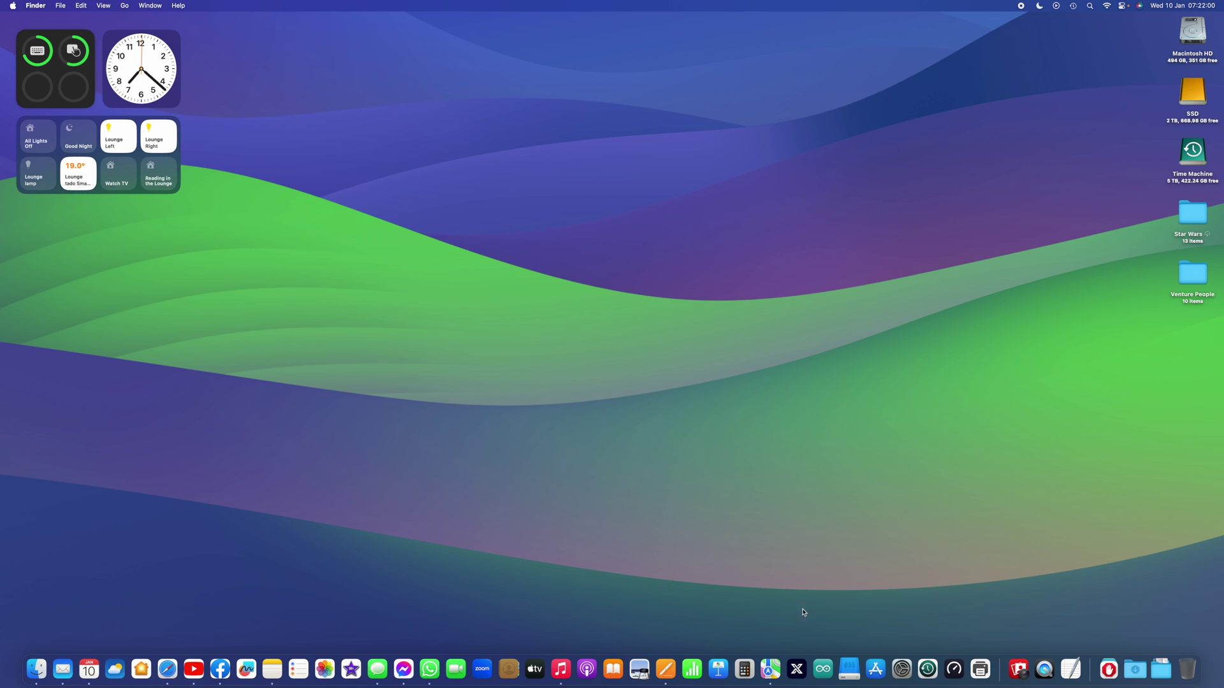
Step: Open Xeno Configurator in full screen and connect it to the found saber, confirming the connection
left_click(800, 670)
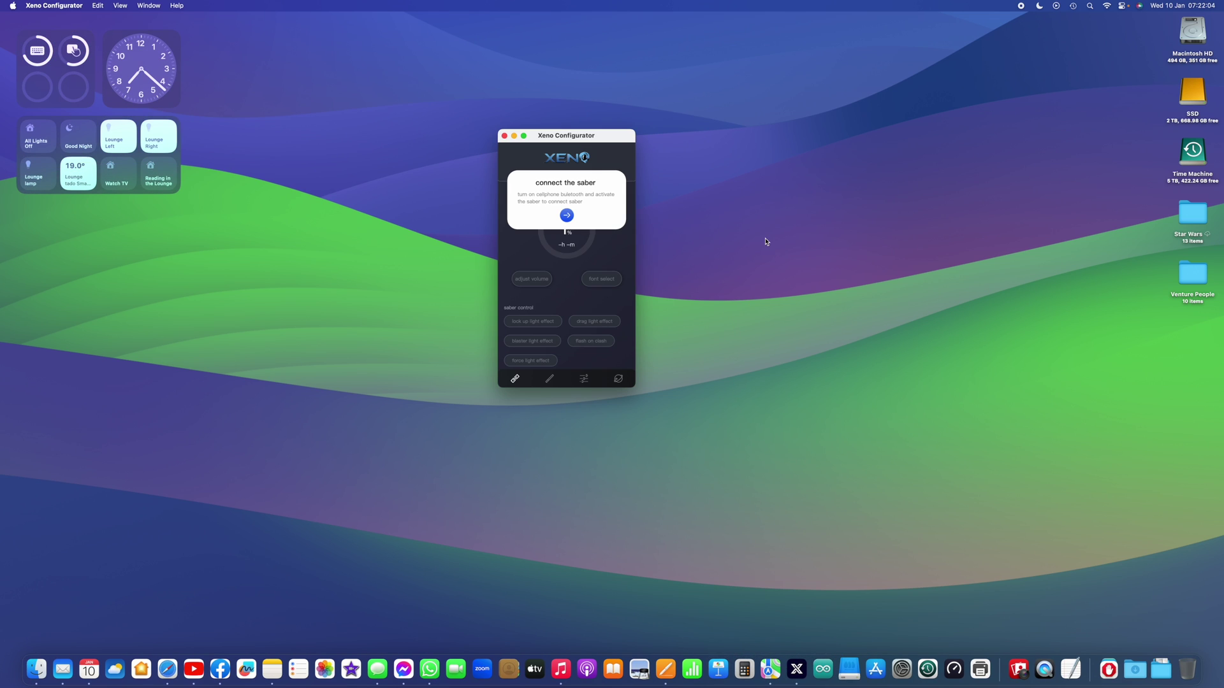
left_click(524, 136)
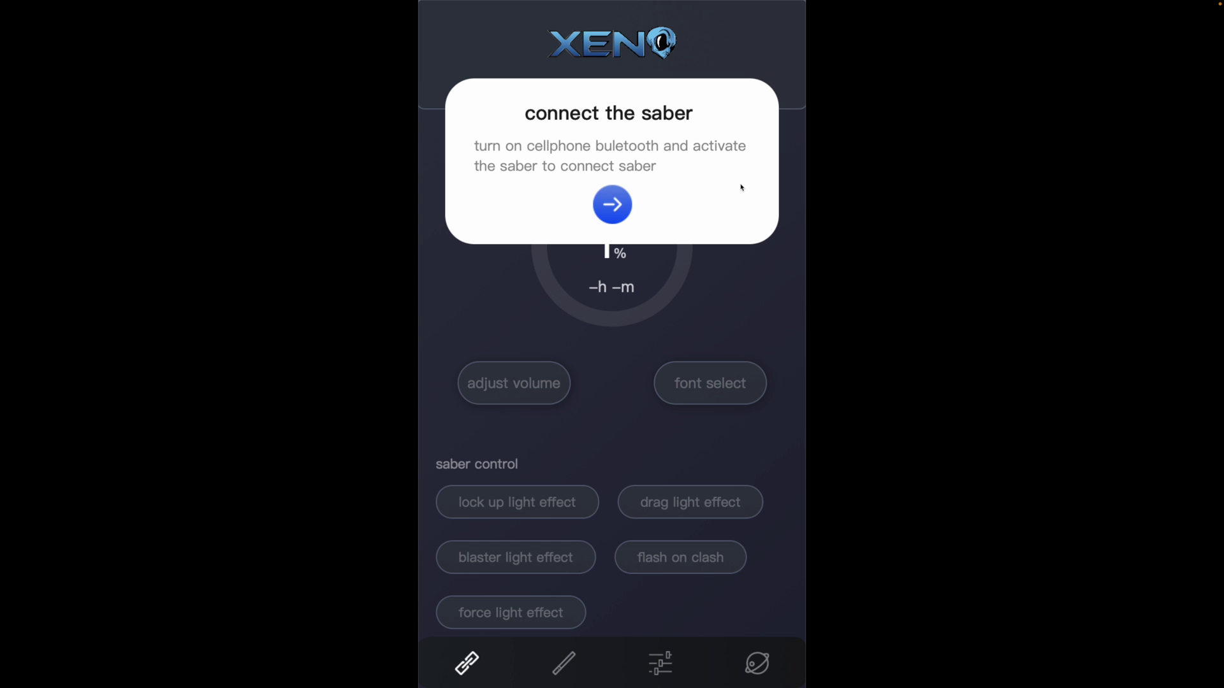
left_click(614, 205)
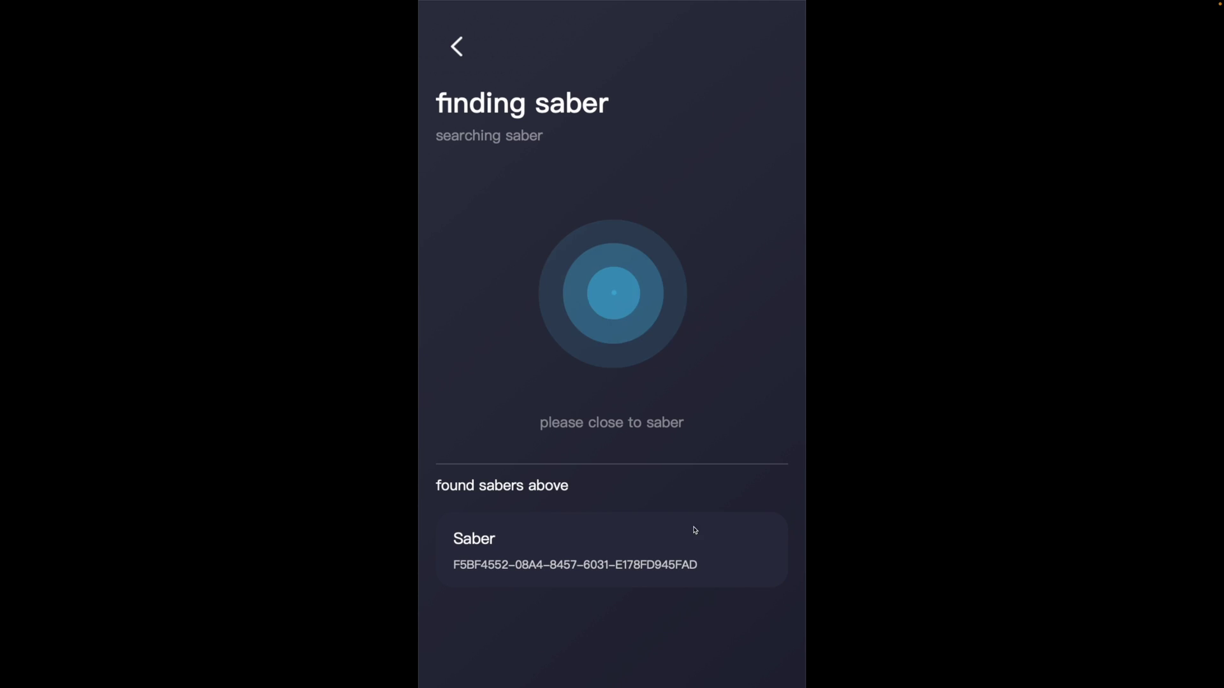
left_click(695, 552)
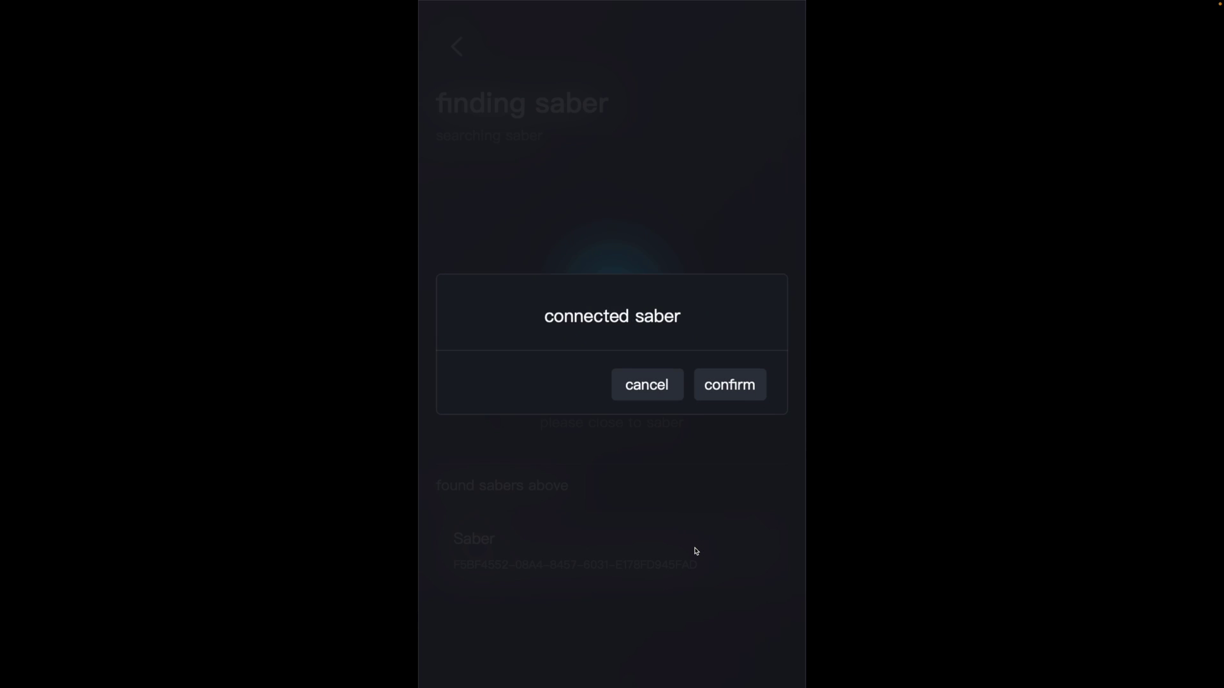
left_click(746, 380)
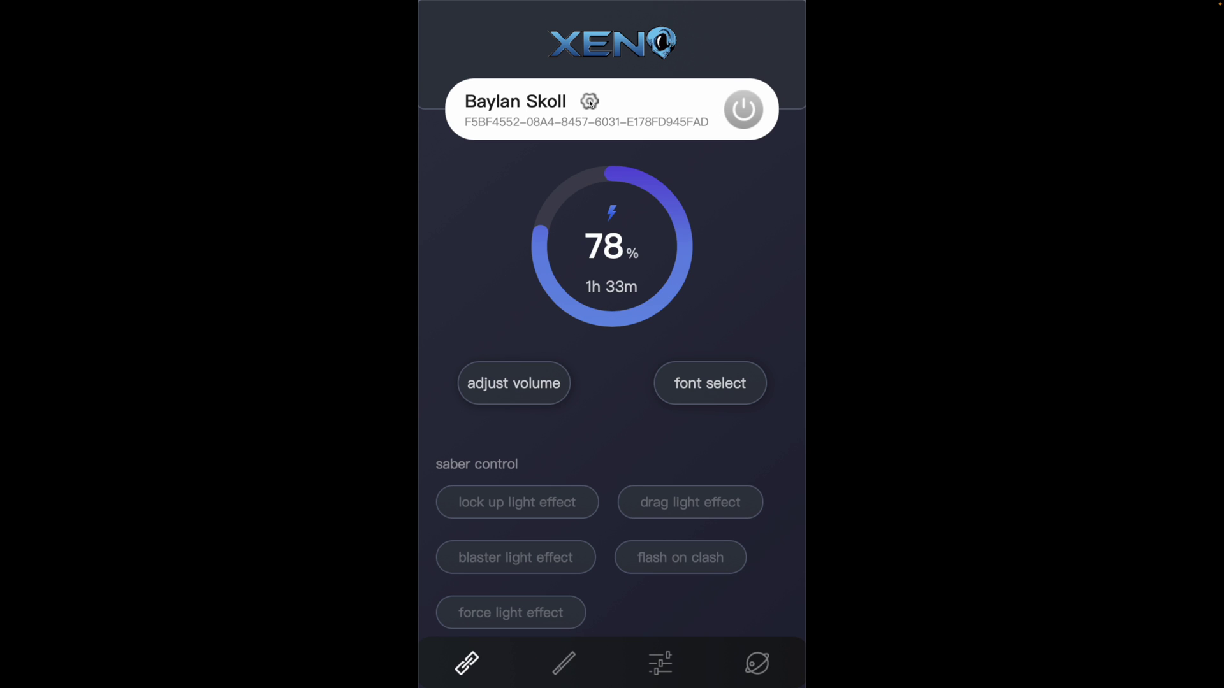
Step: Check for a software update in the connected Baylan Skoll saber's settings and return to the main screen
left_click(590, 103)
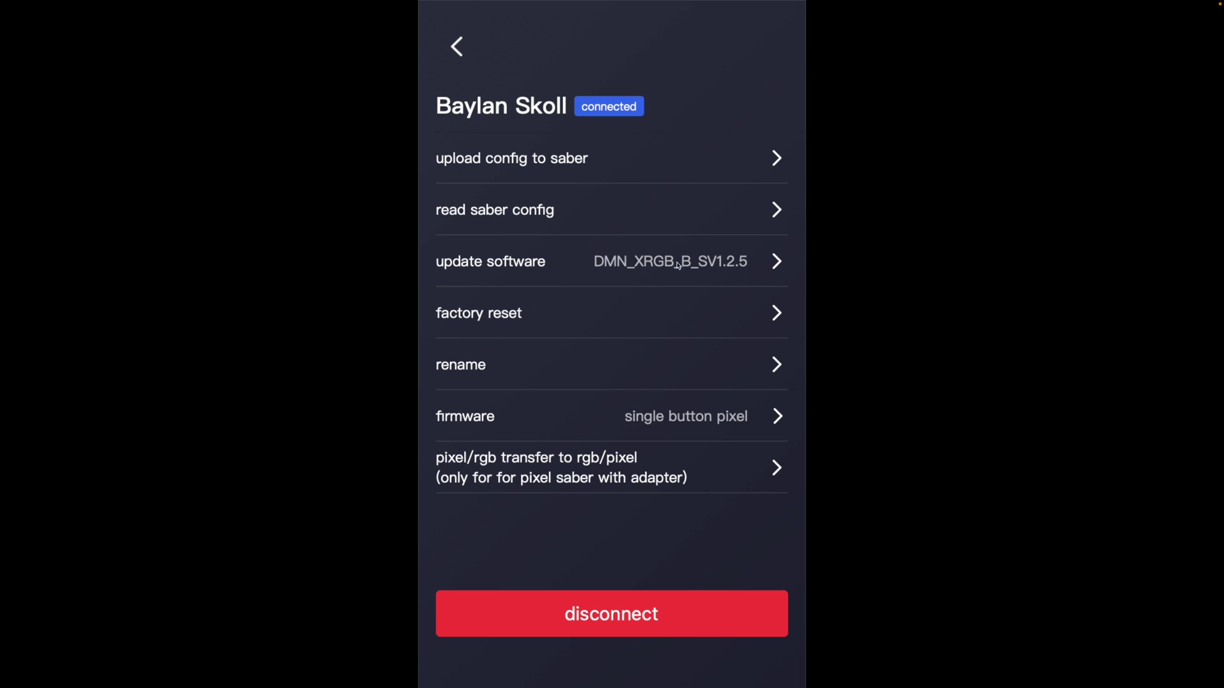
left_click(725, 266)
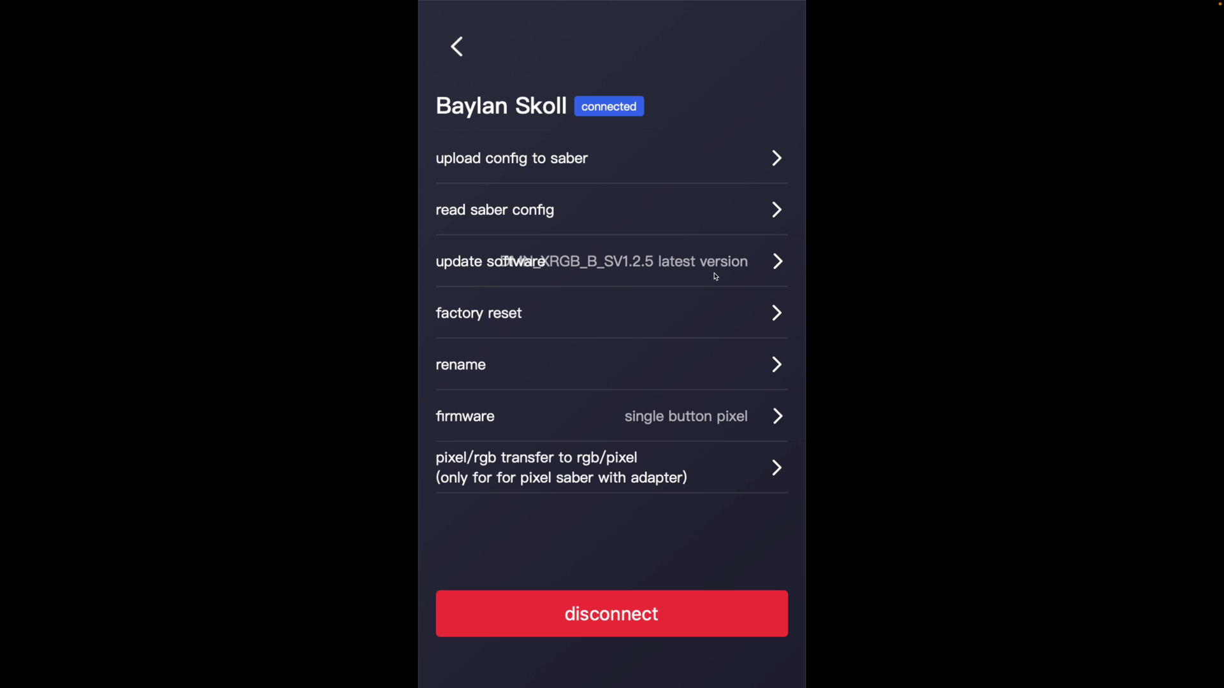
left_click(456, 47)
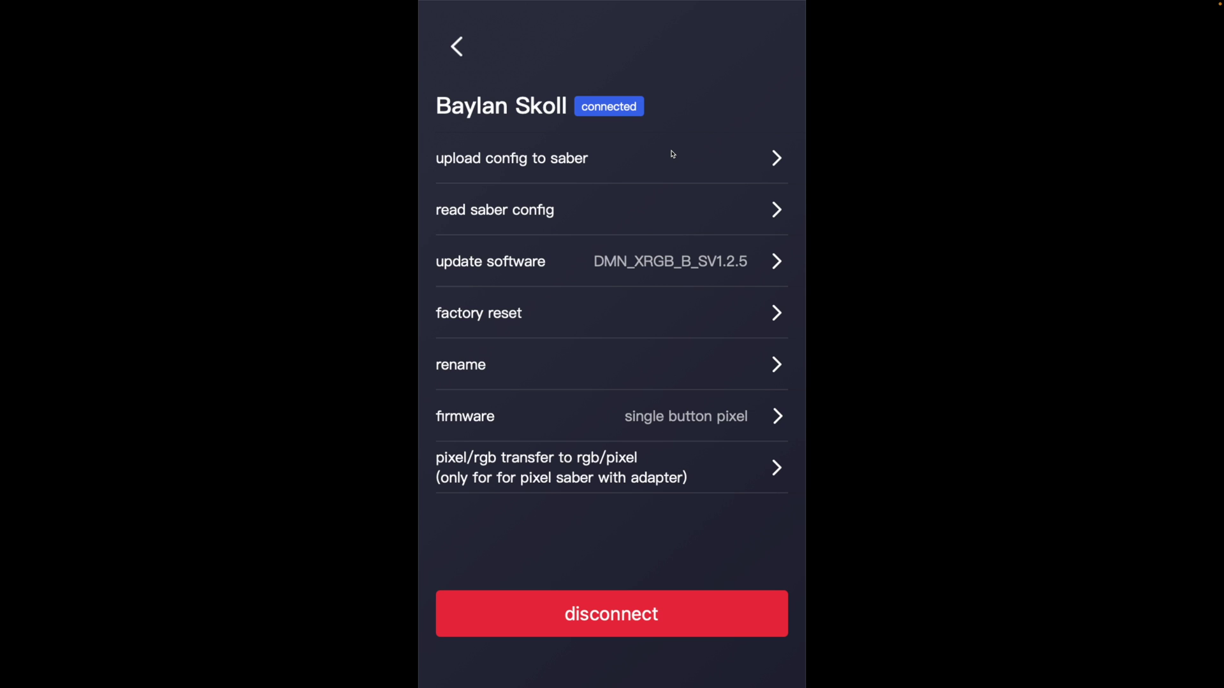
Step: View the connected Baylan Skoll saber's settings from the my saber list, and close Xeno Configurator
left_click(457, 46)
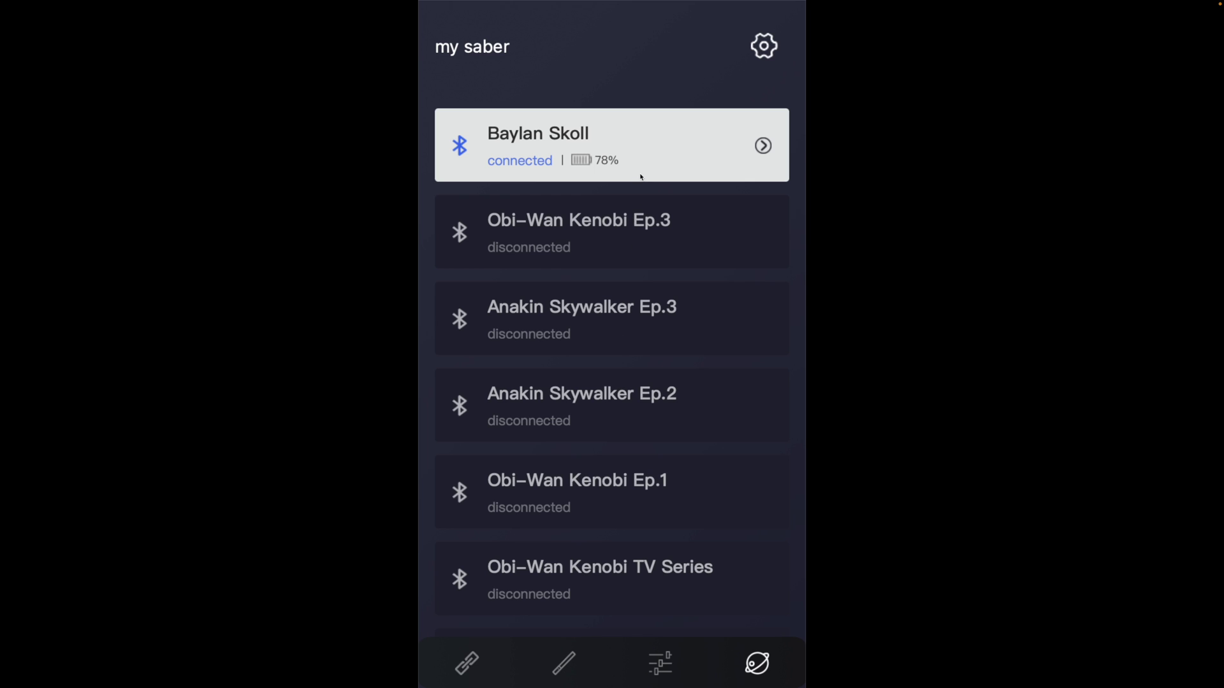
left_click(664, 149)
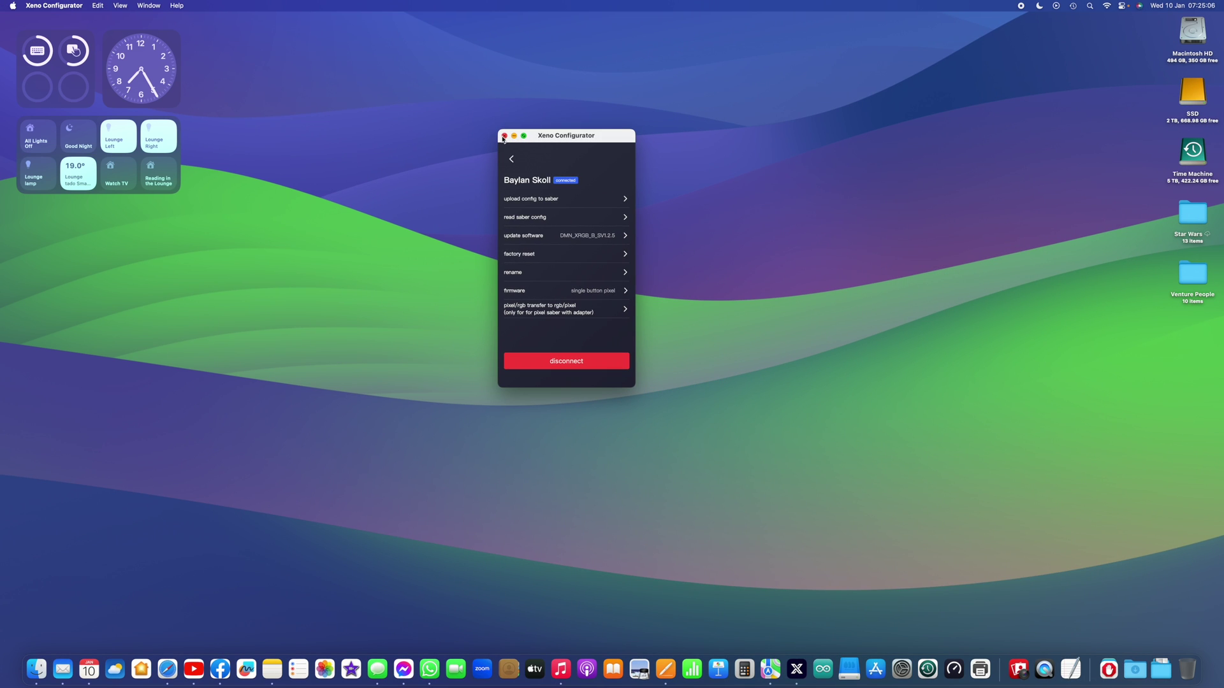
left_click(503, 137)
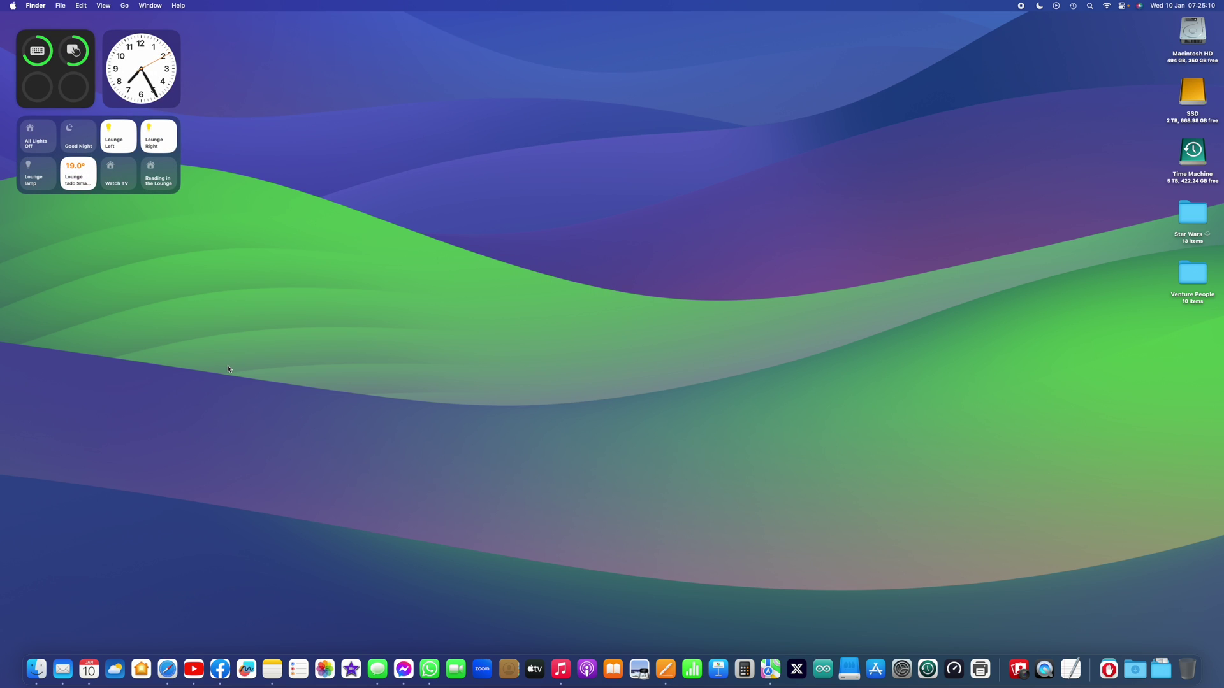
Step: Switch to Finder and open config.ini from the setting folder of the Xeno3 Core master copy
left_click(35, 669)
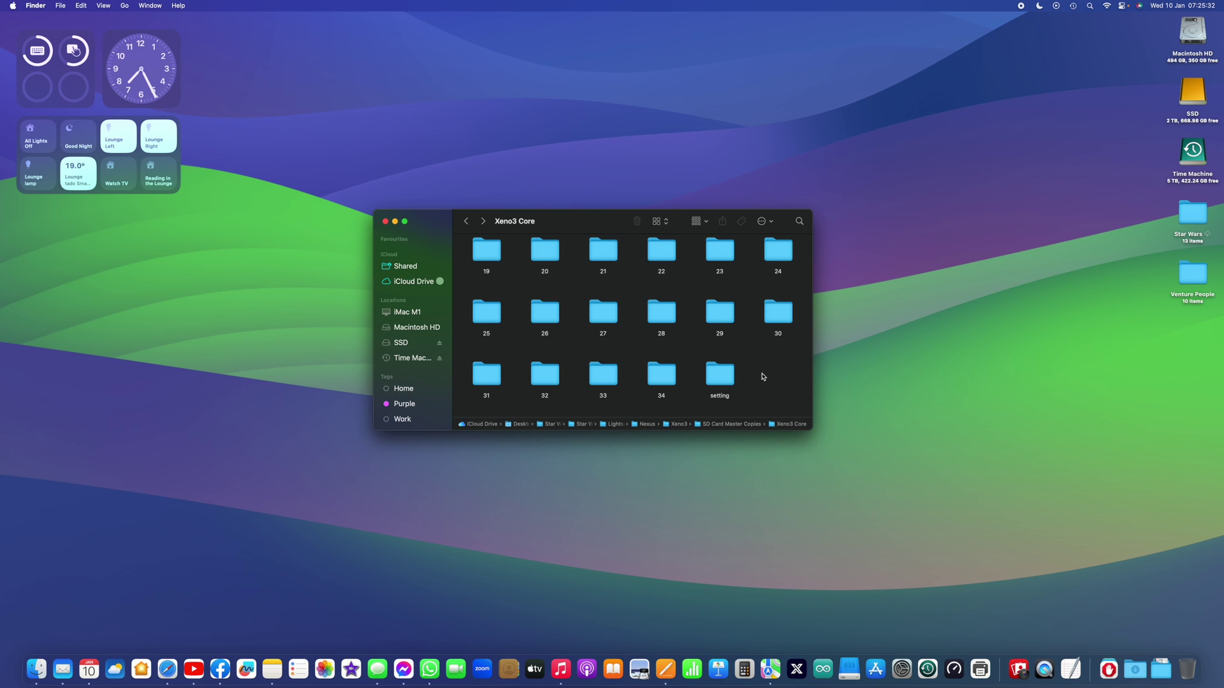
double_click(725, 379)
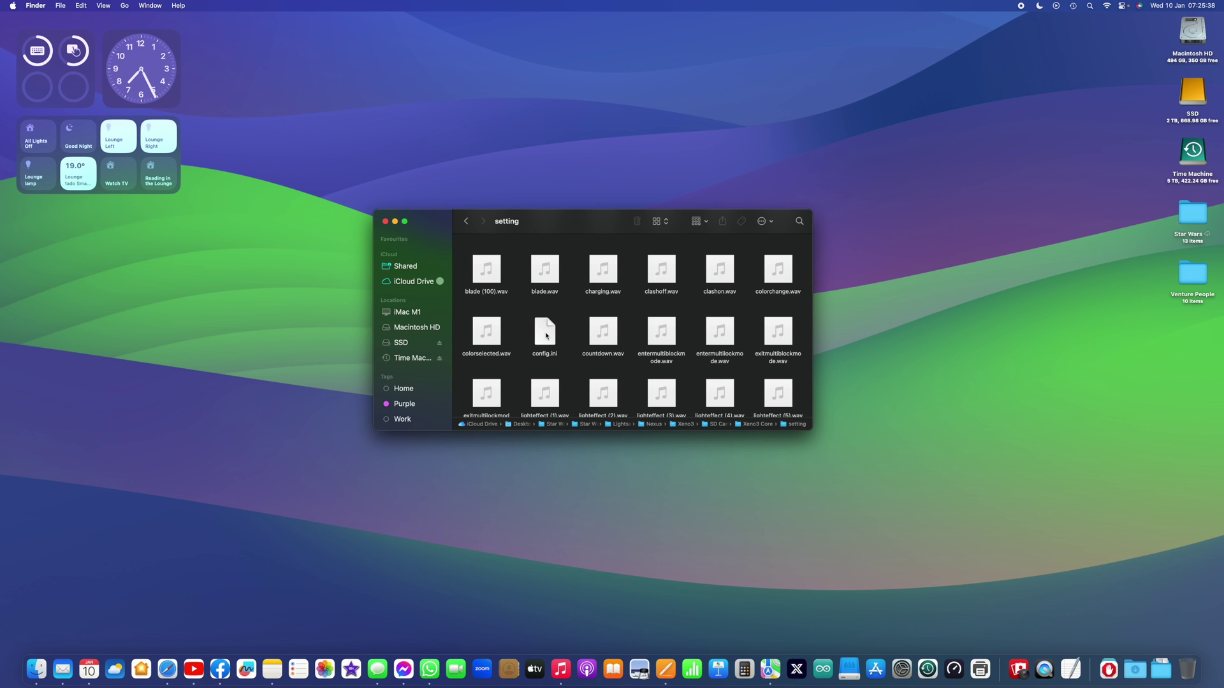
double_click(546, 333)
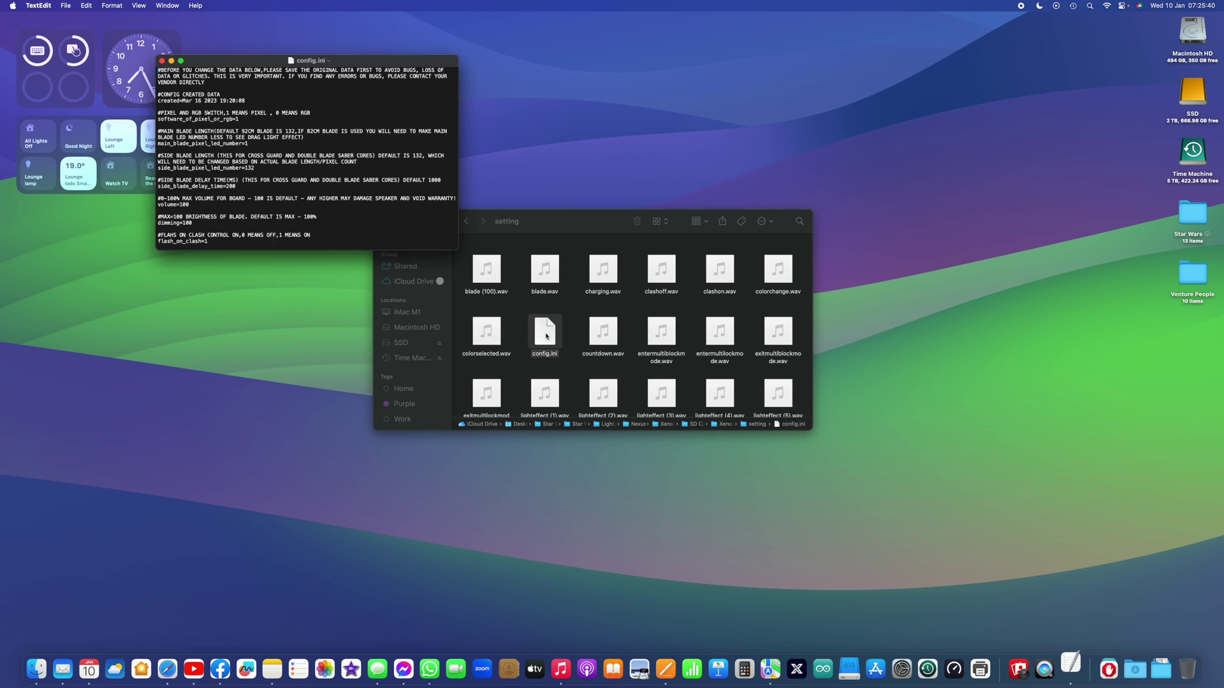
Step: Read through config.ini from the blade and motion settings to the end of the font lines, and close the file
scroll(299, 133, "down", 5)
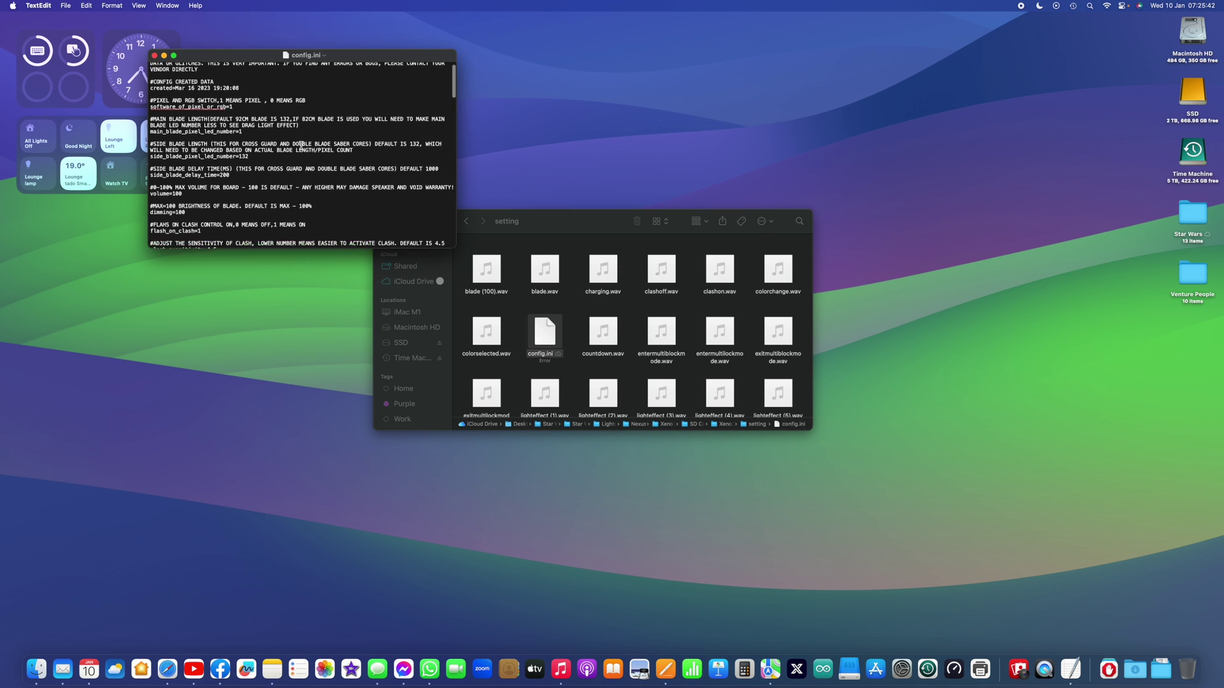
scroll(301, 146, "down", 10)
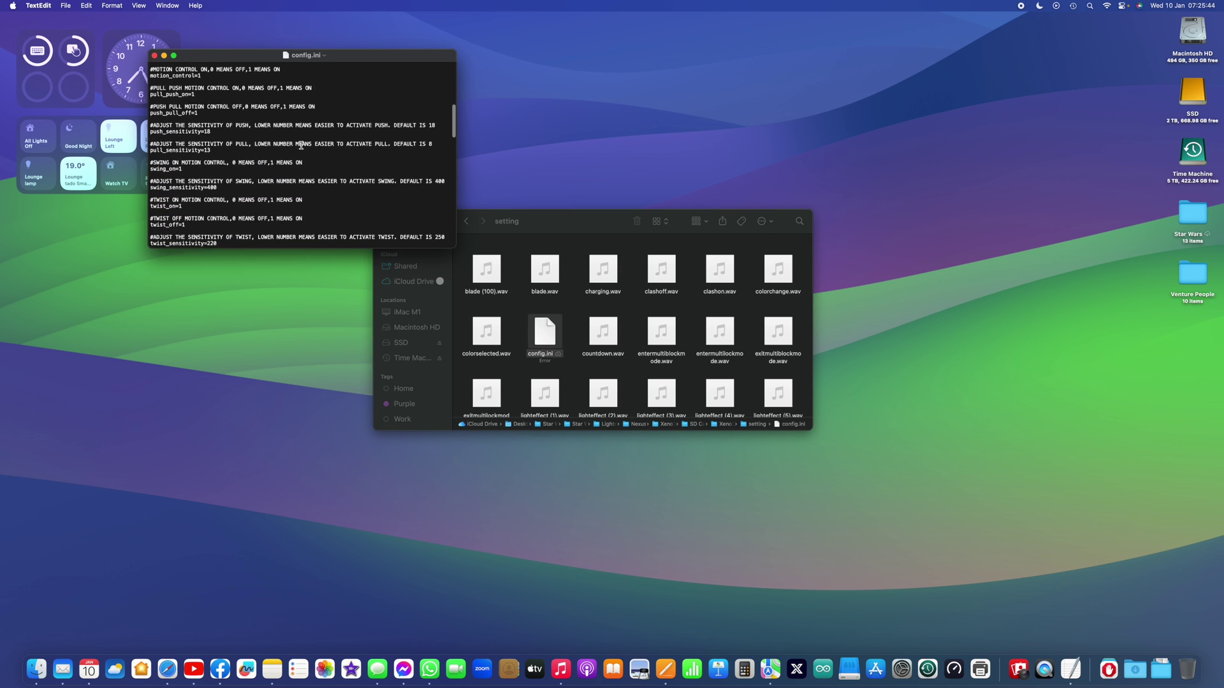
scroll(301, 145, "down", 10)
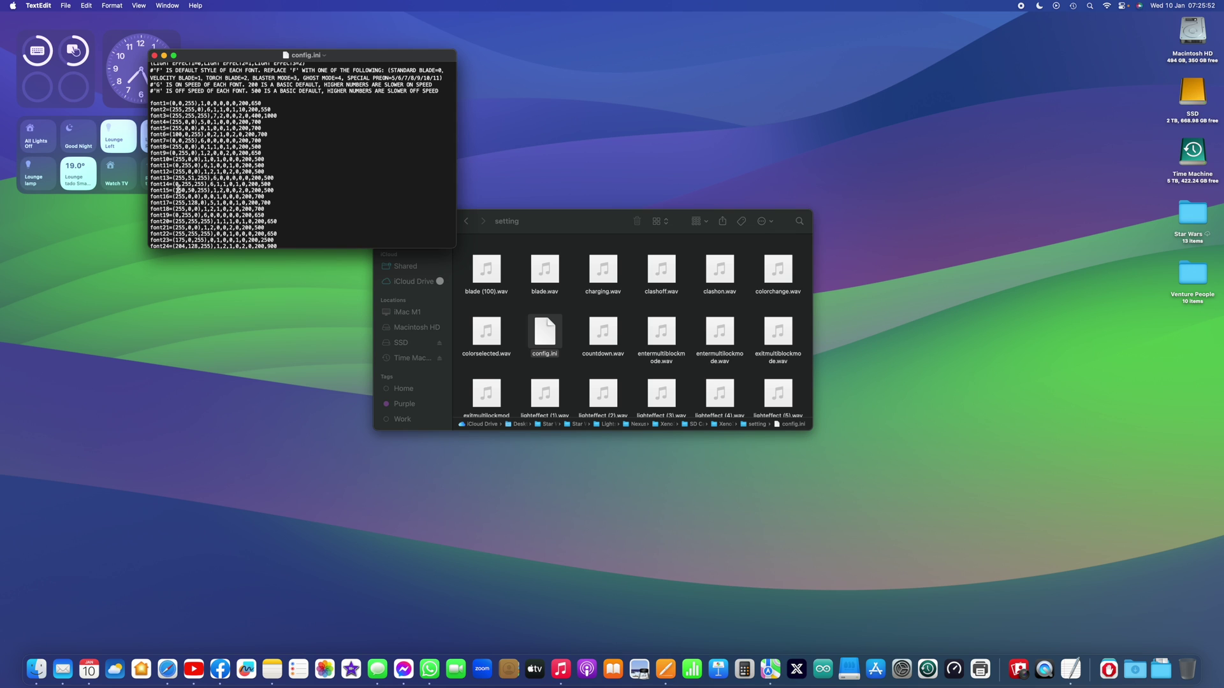
scroll(234, 229, "down", 3)
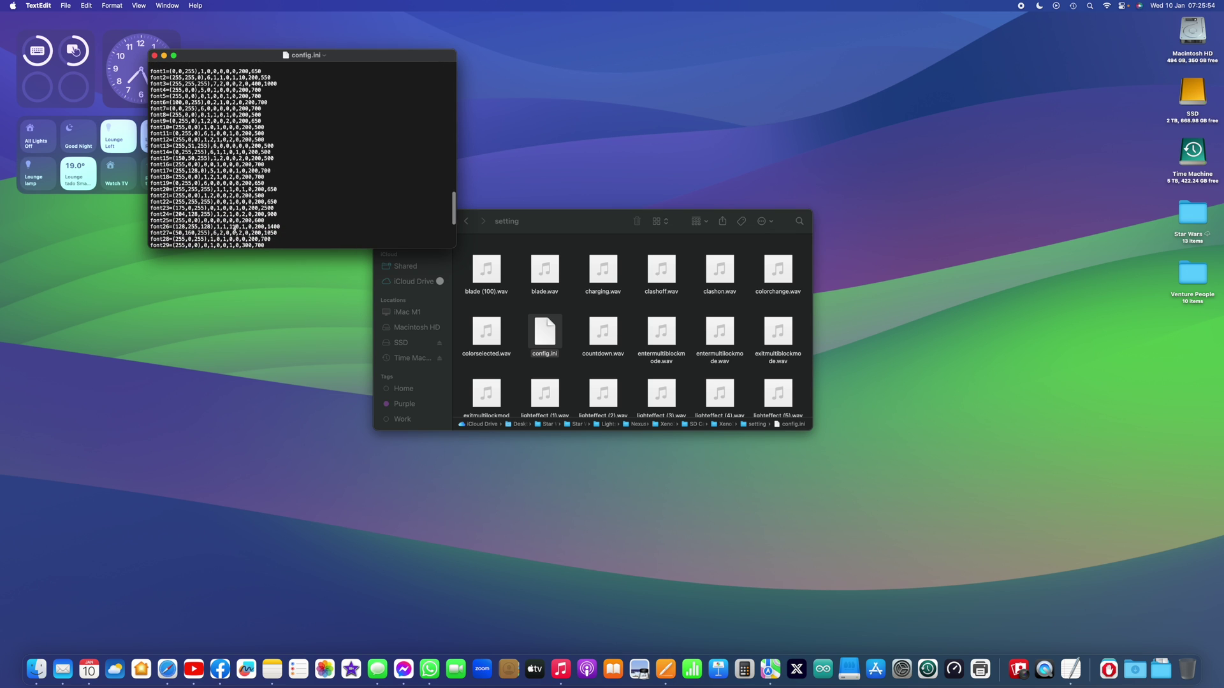
scroll(234, 228, "down", 5)
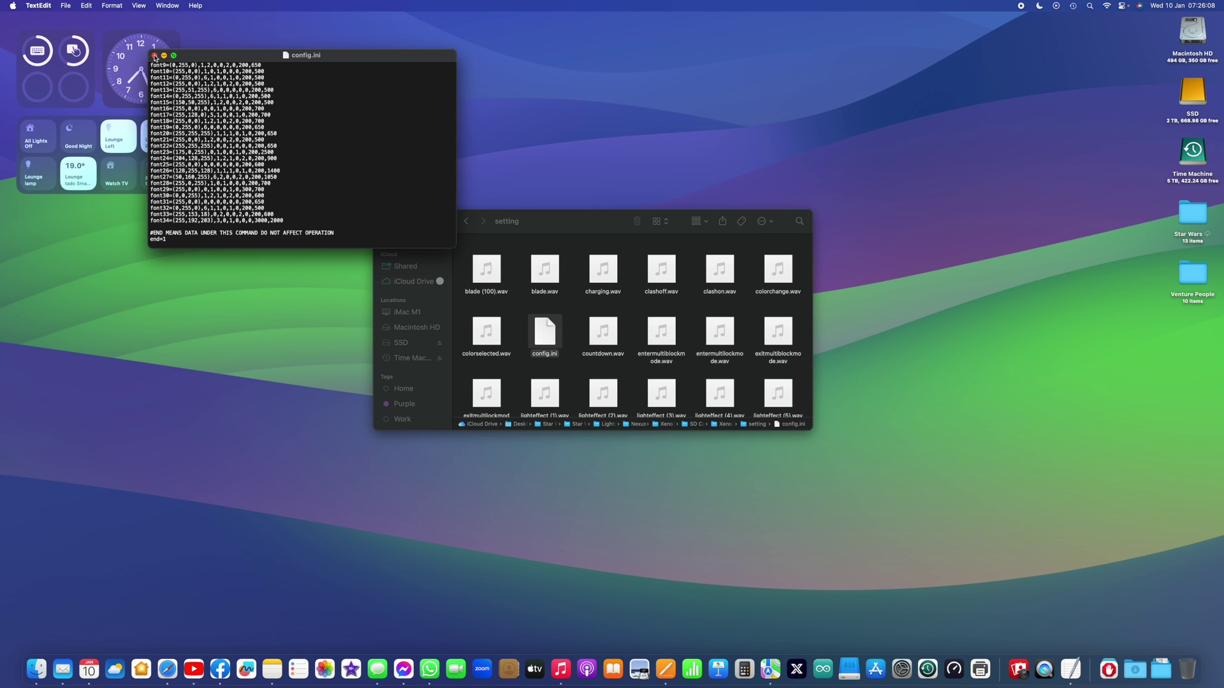
left_click(155, 57)
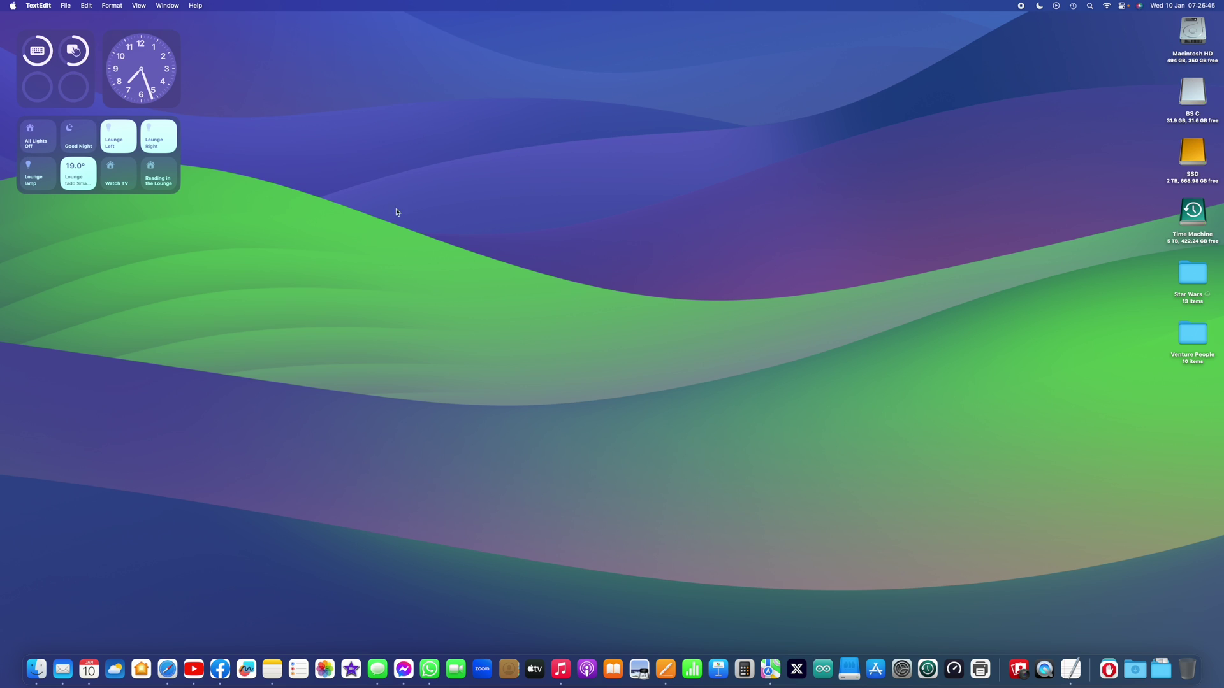
Step: Open config.tmp from the setting folder on the BS C card
left_click(1194, 99)
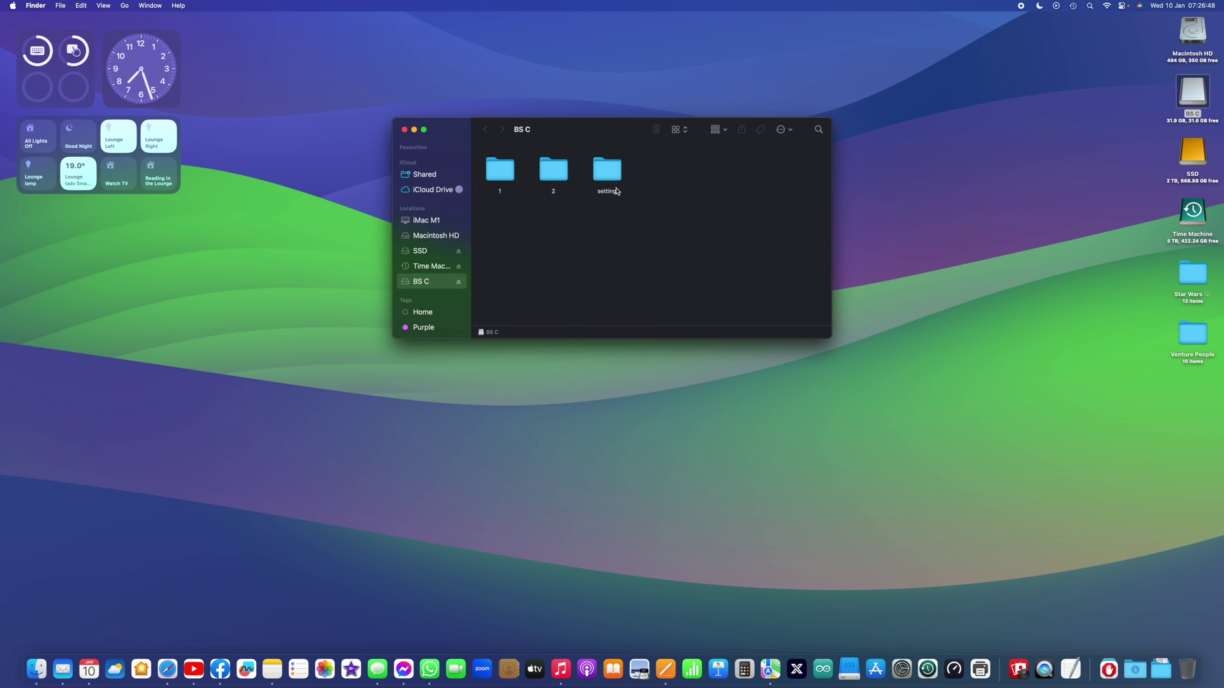
double_click(612, 176)
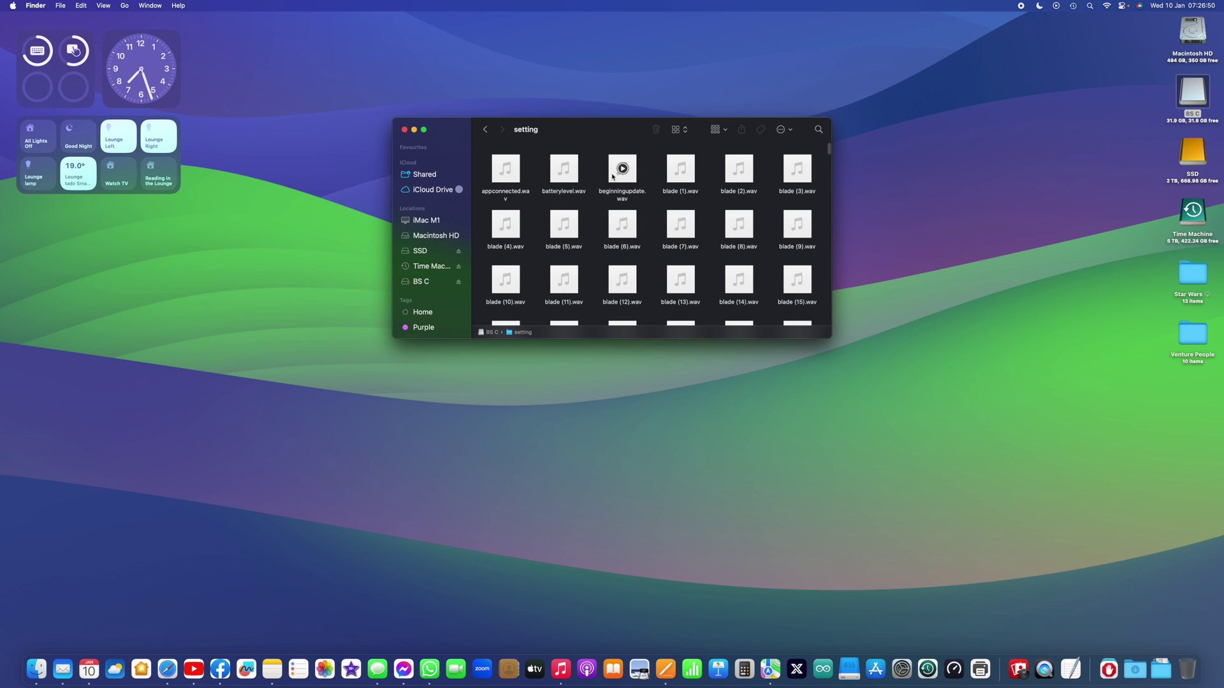
scroll(637, 238, "down", 10)
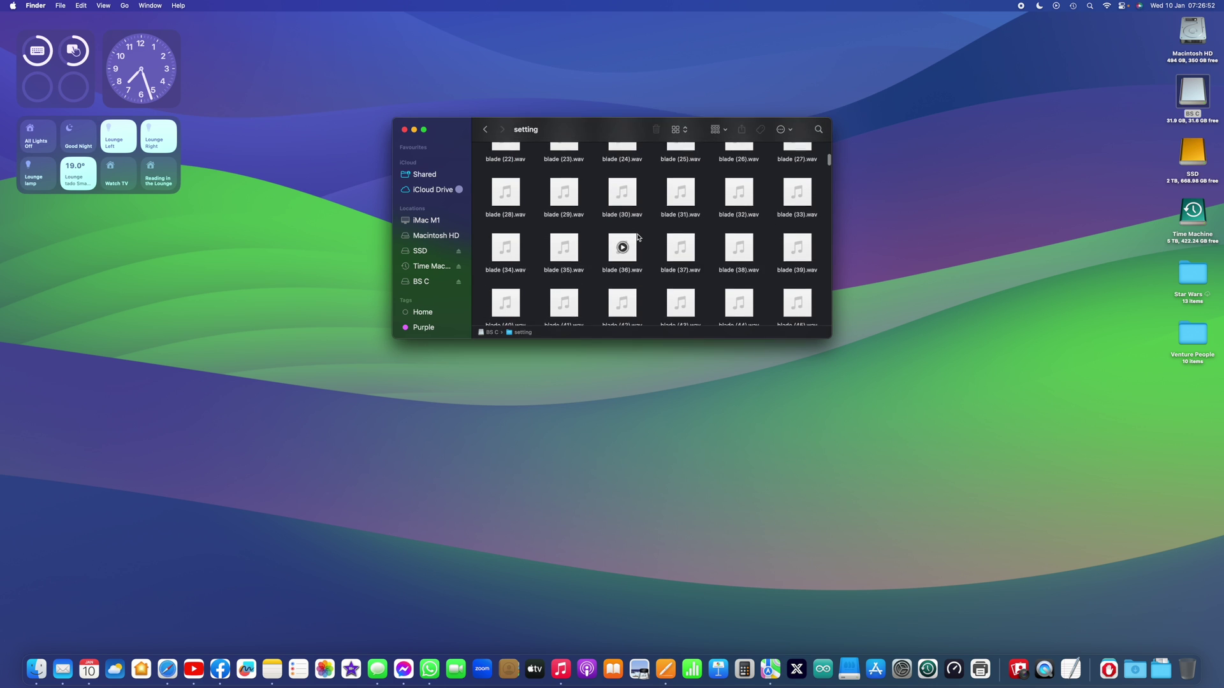
scroll(637, 237, "down", 10)
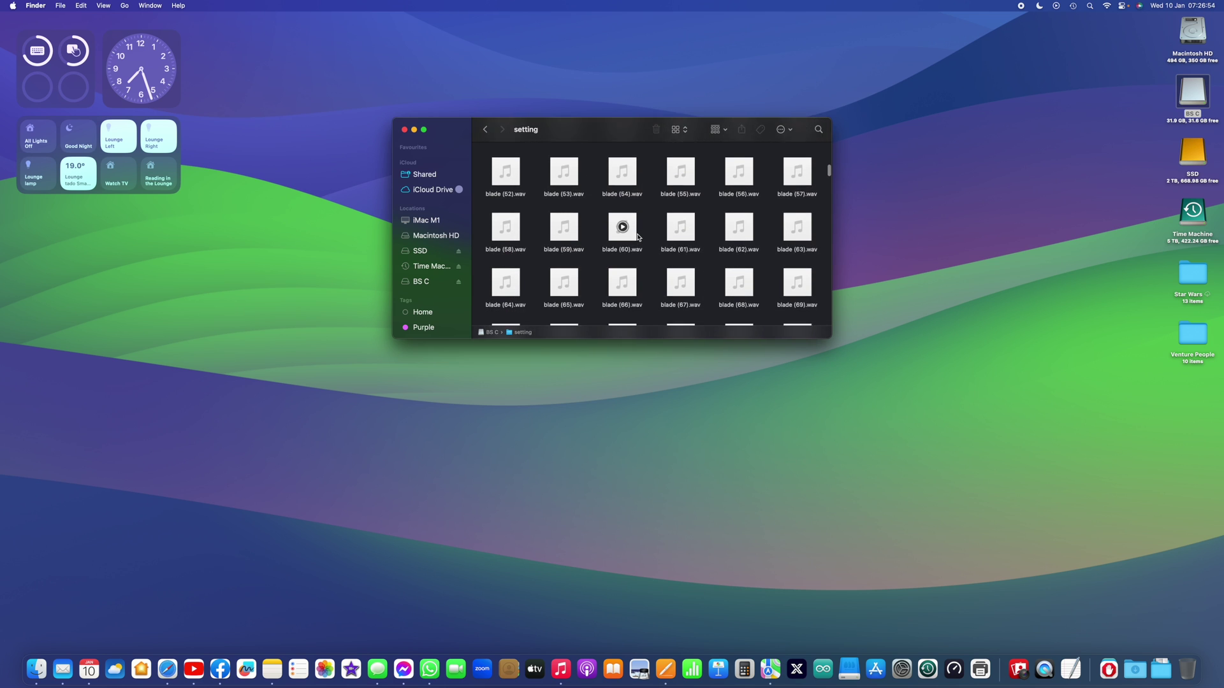
scroll(637, 237, "down", 10)
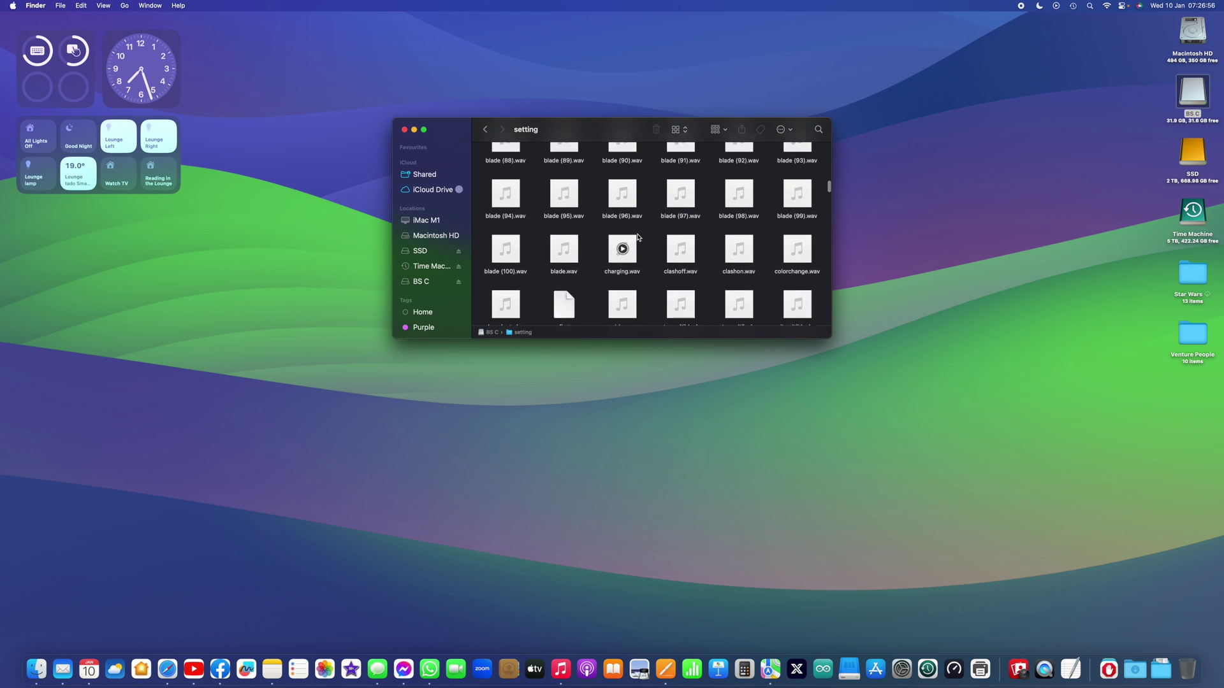
scroll(637, 237, "down", 2)
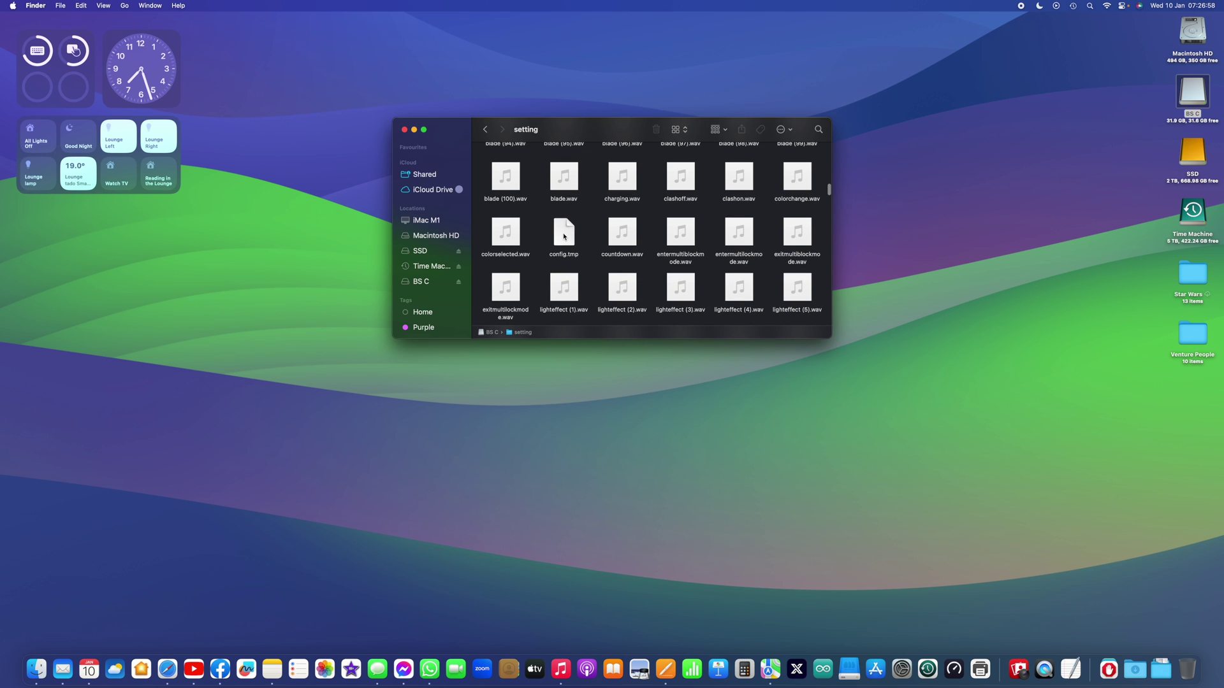
double_click(564, 234)
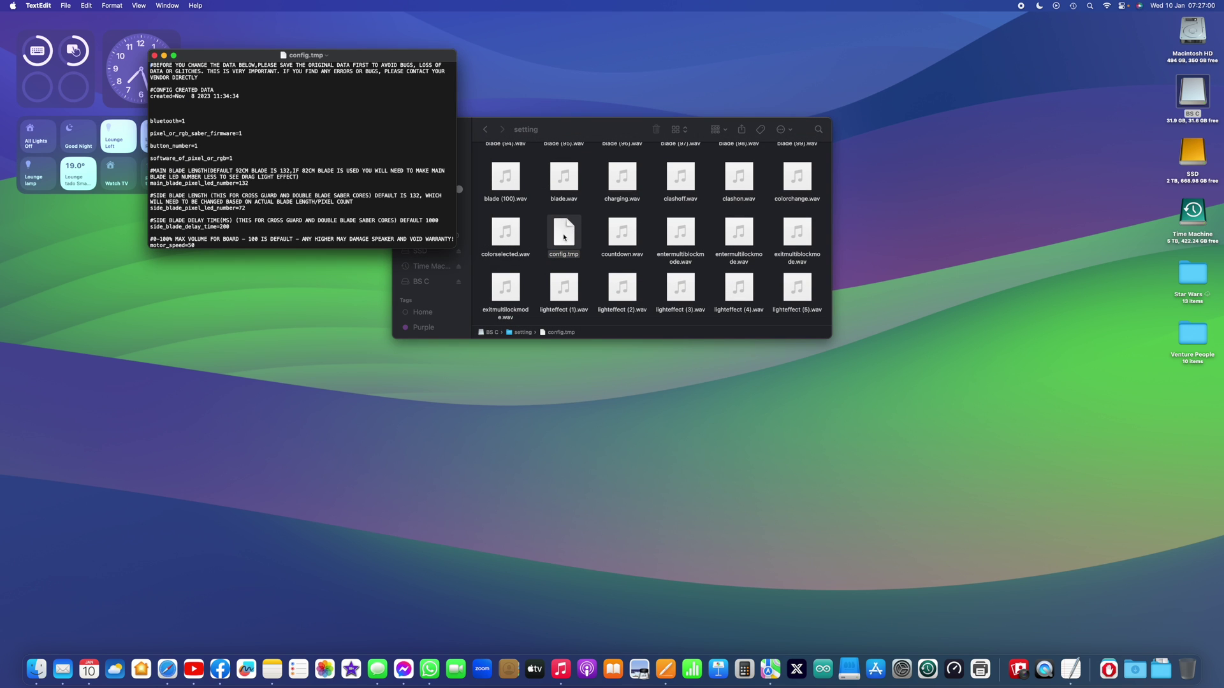
Step: Examine config.tmp down to its end, covering the volume, motion control, blade on-time and blade mode settings
scroll(387, 196, "down", 3)
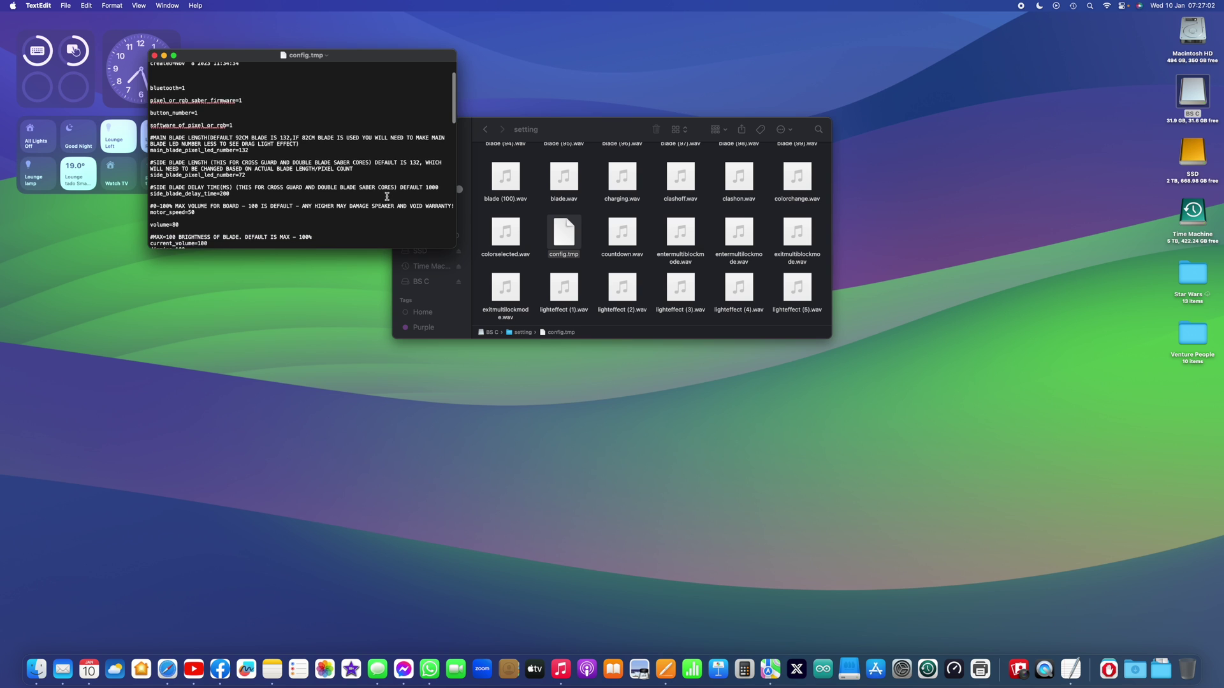
scroll(387, 196, "down", 5)
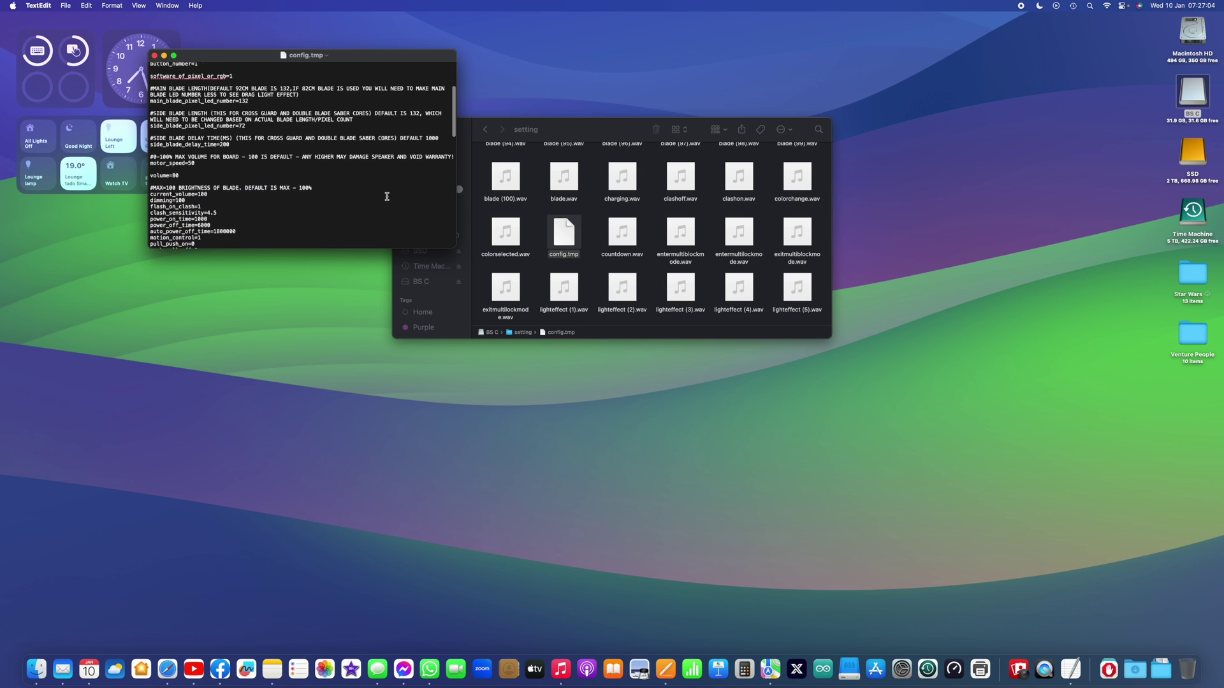
scroll(387, 196, "down", 3)
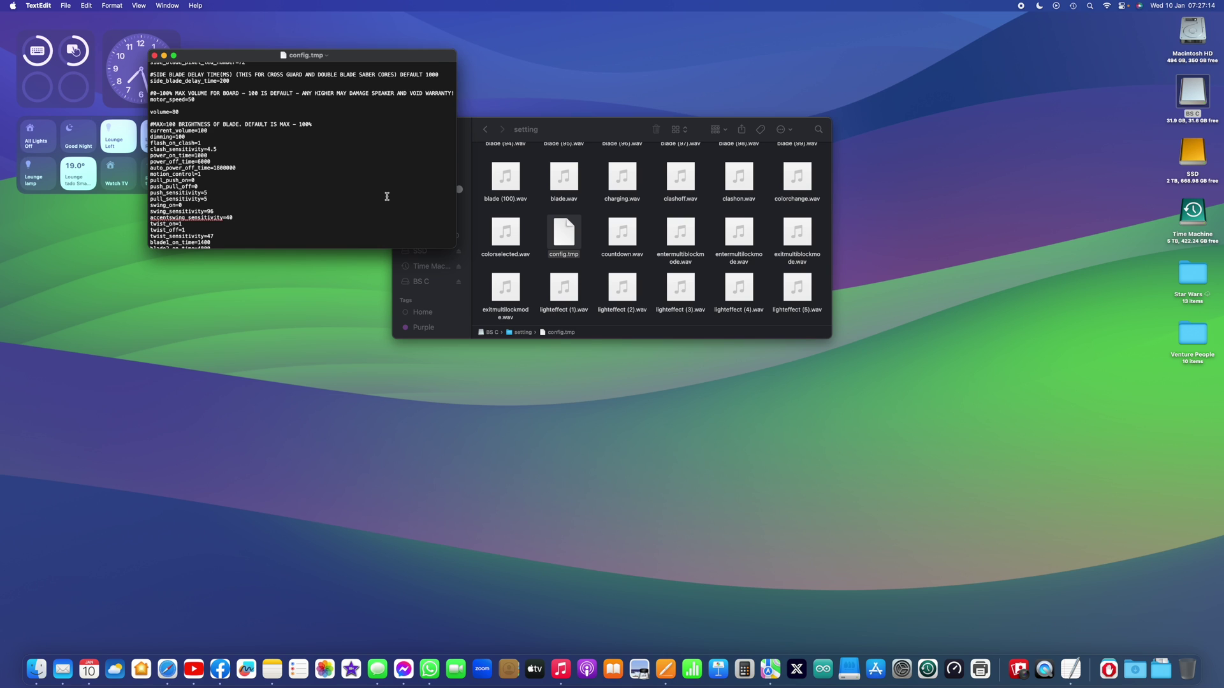
scroll(387, 196, "down", 3)
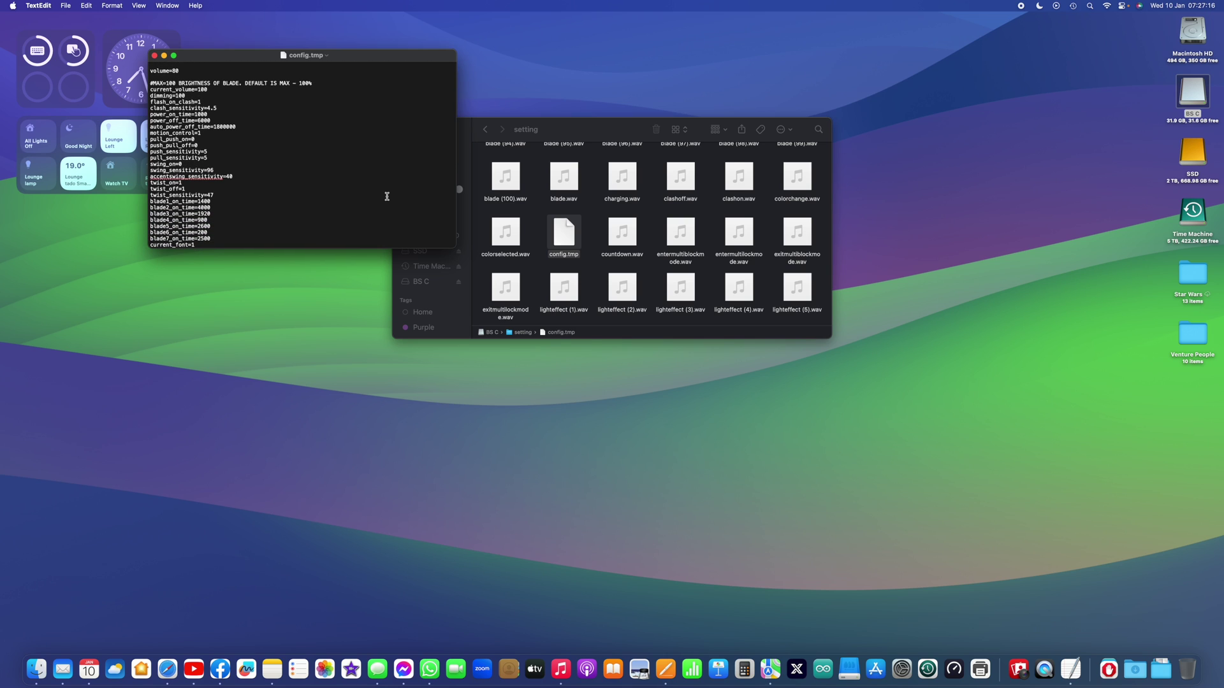
scroll(387, 196, "down", 8)
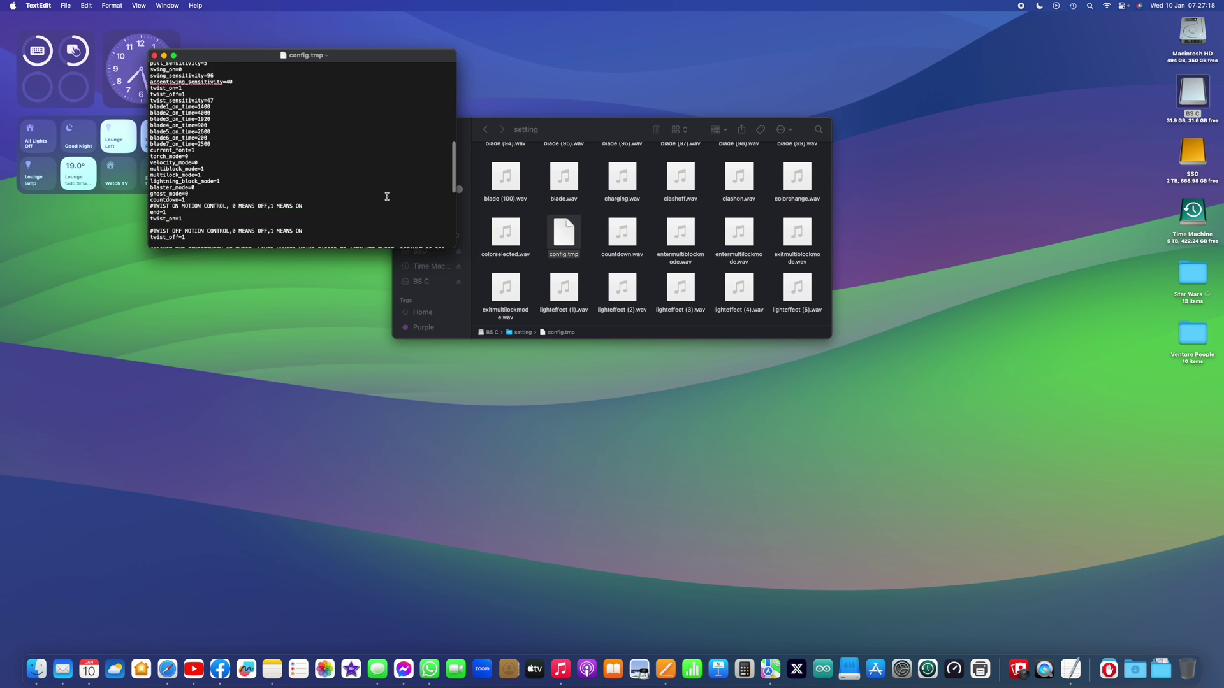
scroll(387, 196, "down", 6)
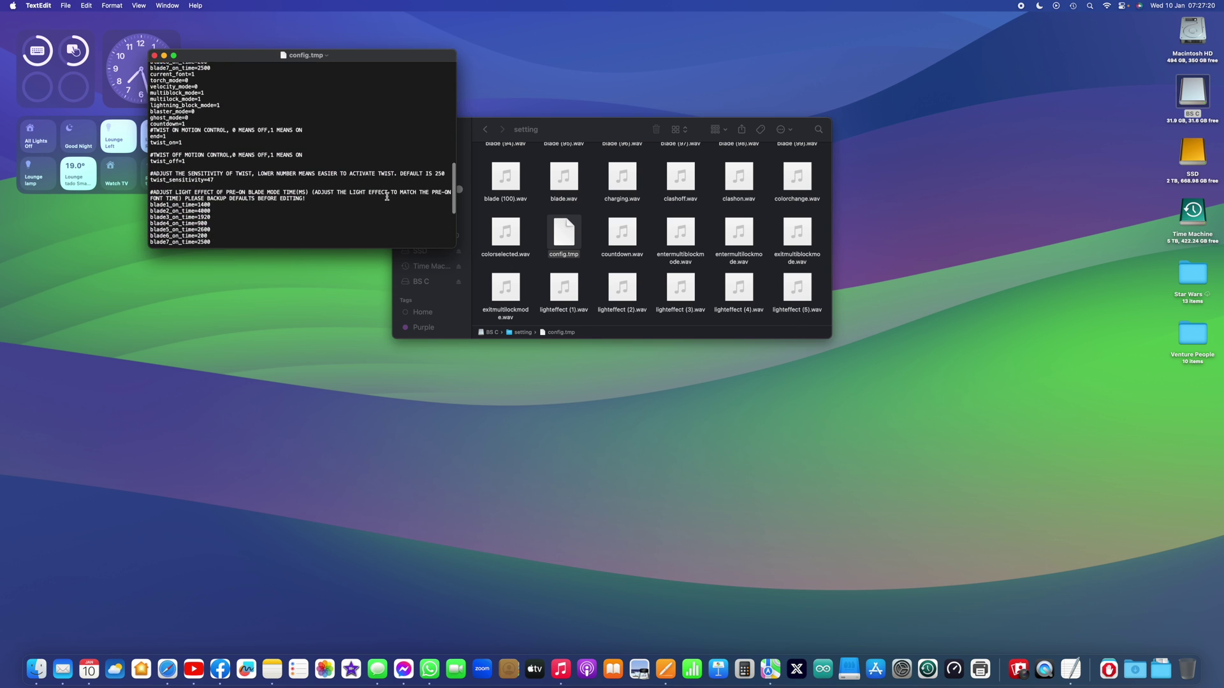
scroll(387, 197, "down", 6)
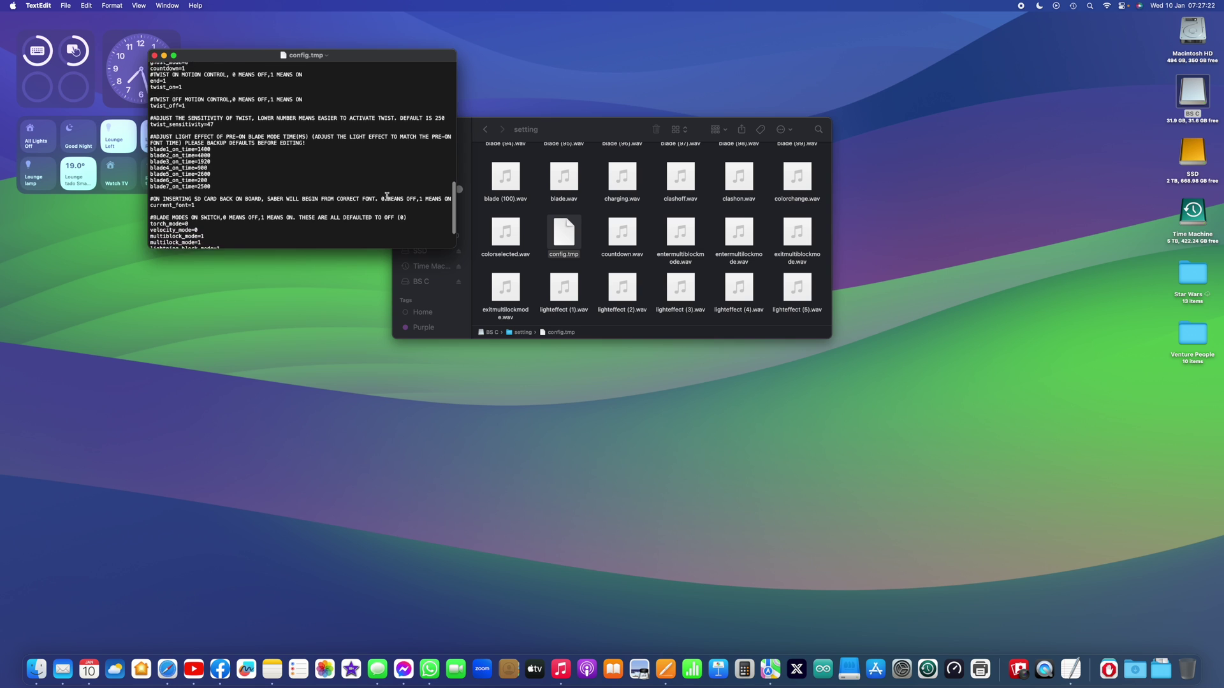
scroll(387, 196, "down", 3)
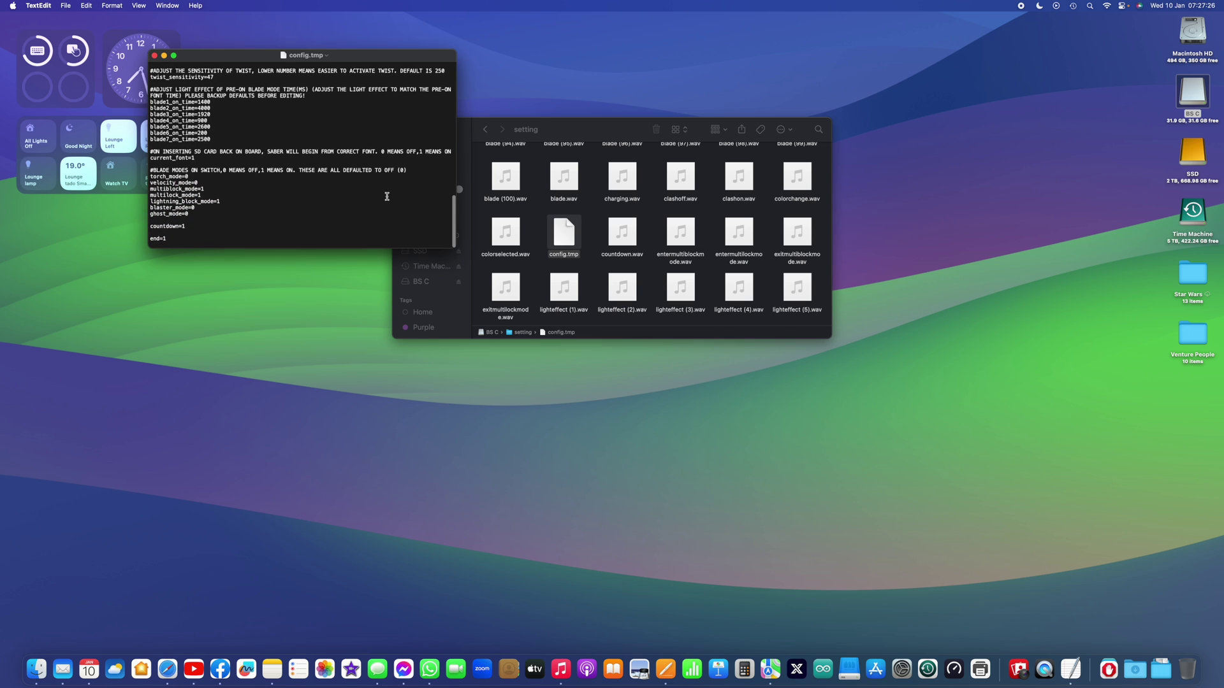
Step: Review the blade on-time, current font and blade mode lines at the end of config.tmp, and close the file
scroll(387, 197, "up", 2)
scroll(387, 197, "down", 2)
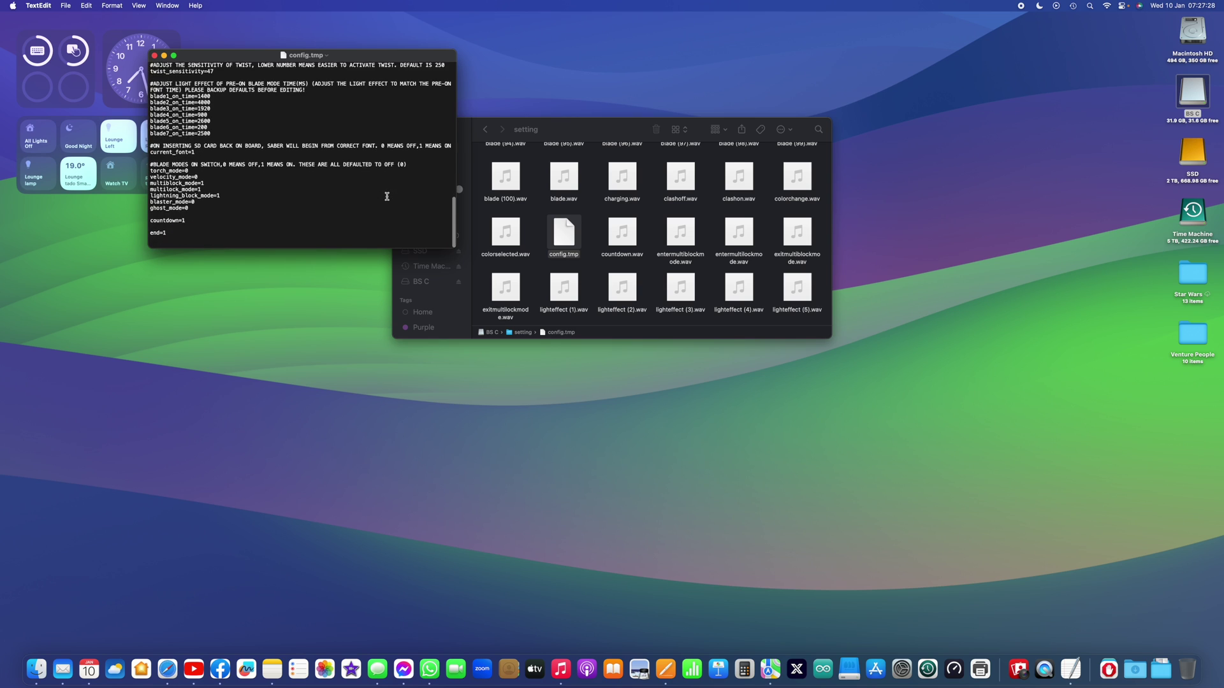
scroll(387, 196, "up", 1)
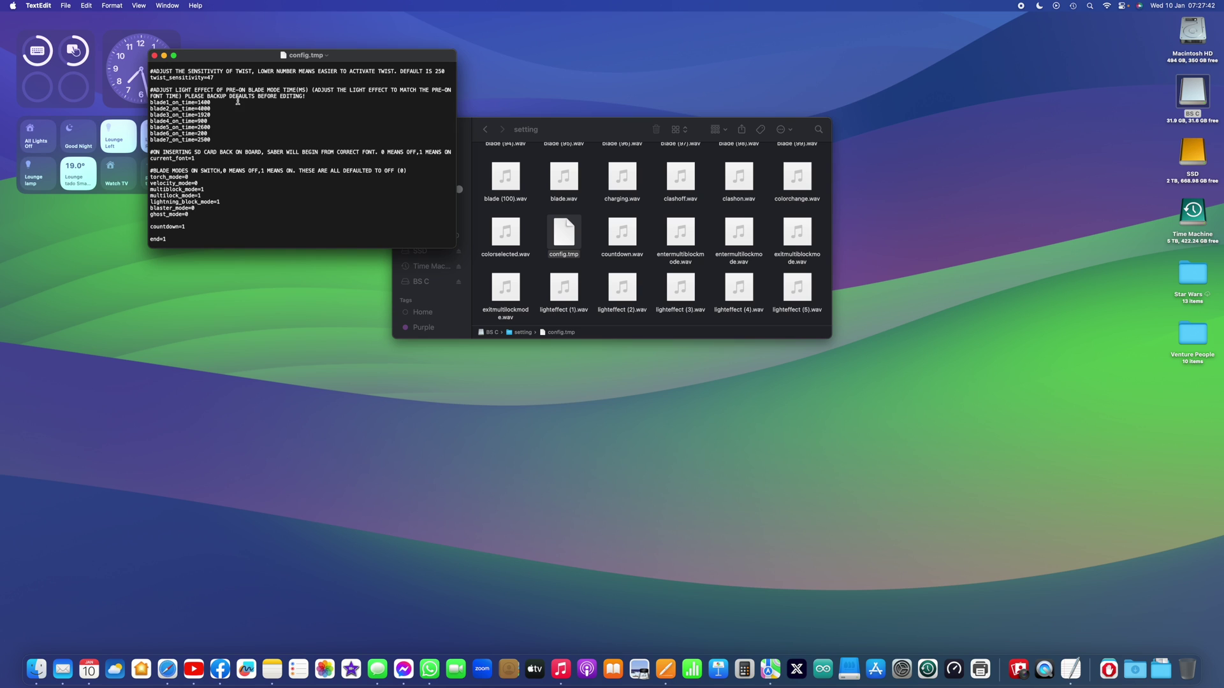
left_click(154, 57)
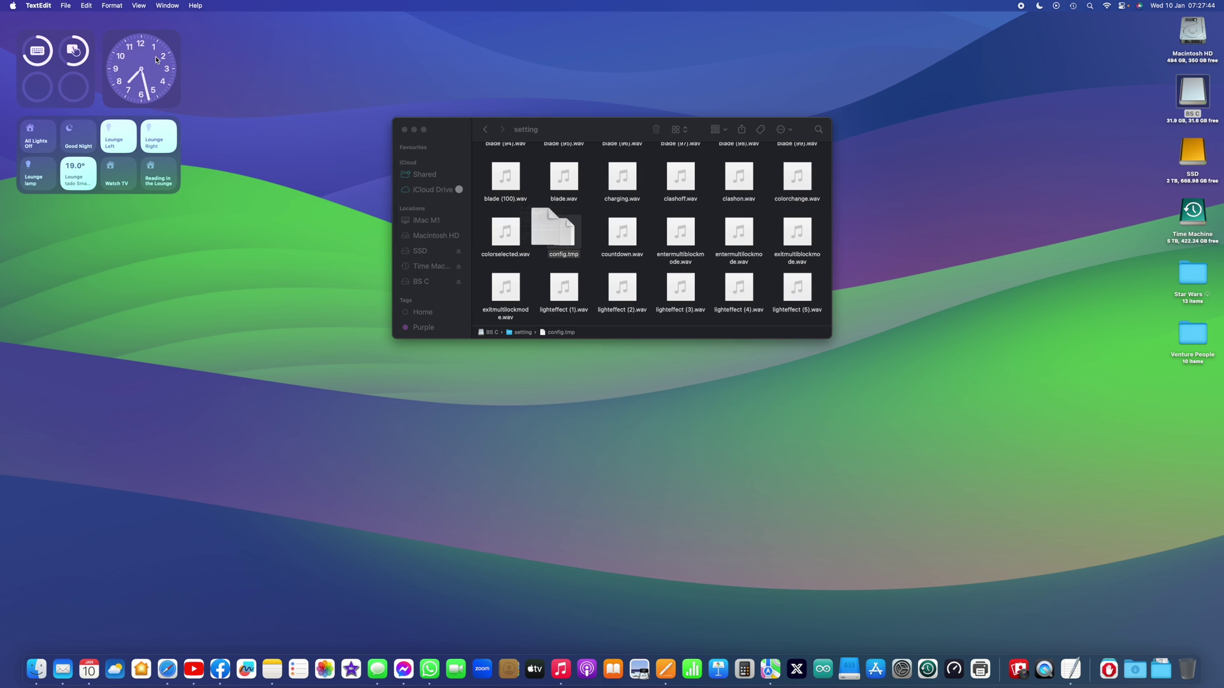
Step: Go back to the root of the BS C card and open fontconfig.ini from folder 1
left_click(485, 131)
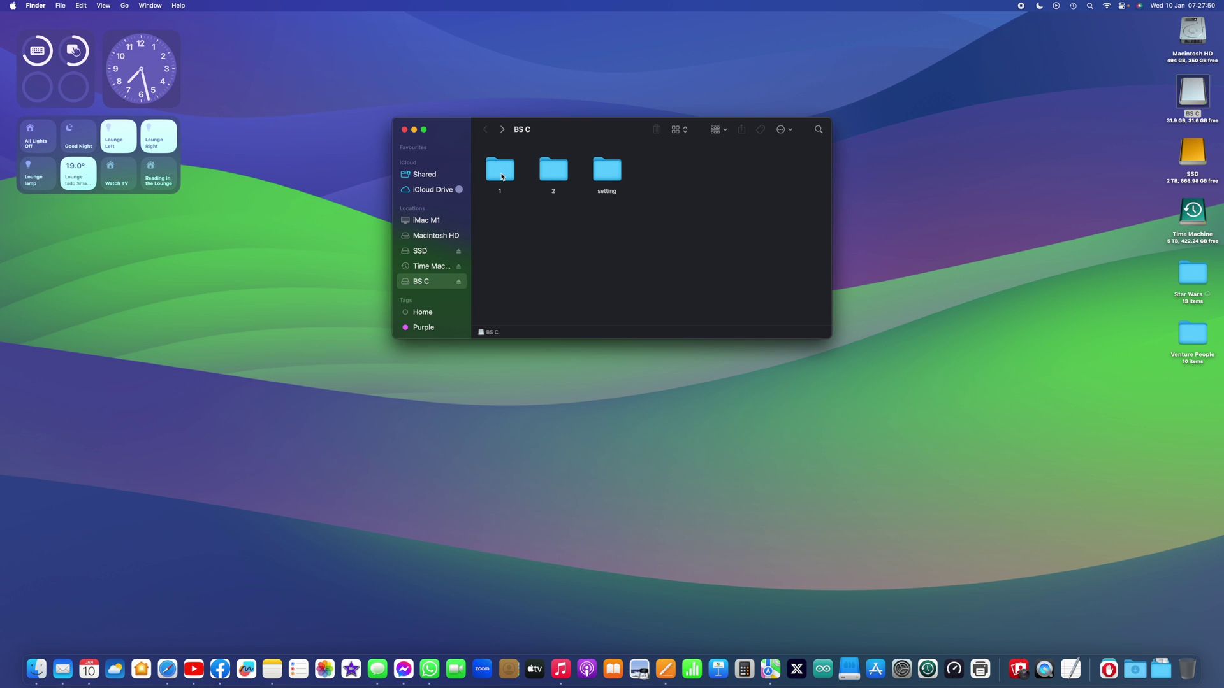
double_click(501, 176)
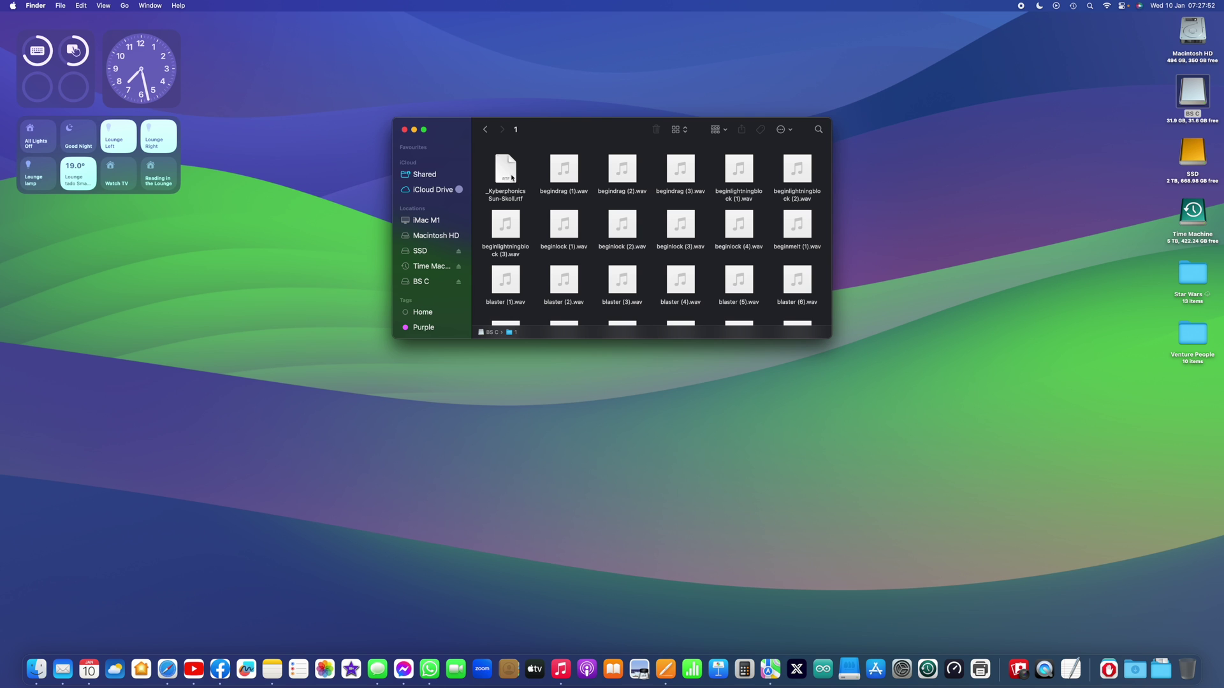
scroll(534, 205, "down", 3)
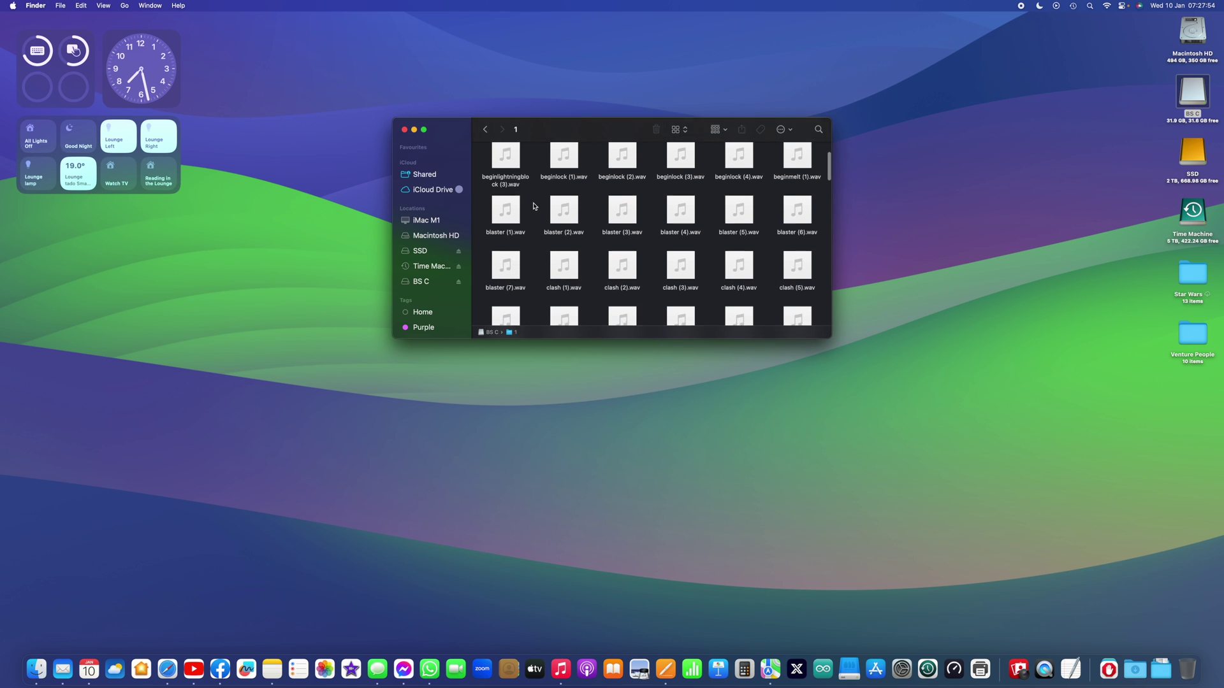
scroll(534, 206, "down", 6)
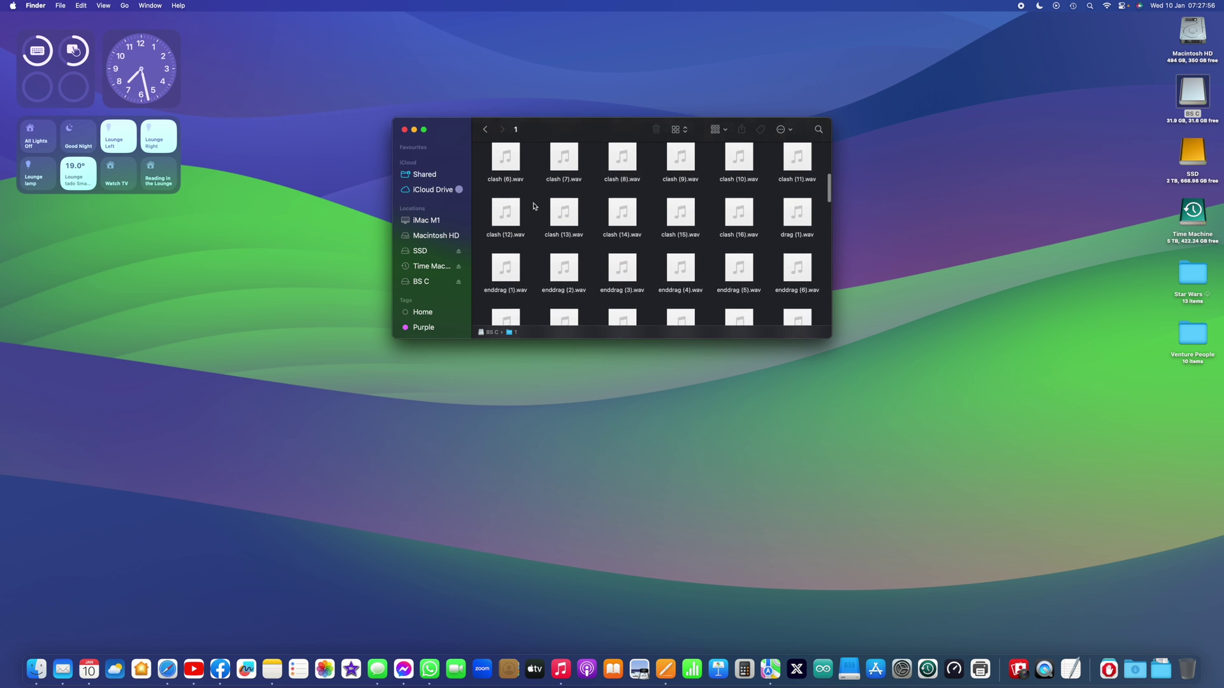
scroll(534, 206, "down", 5)
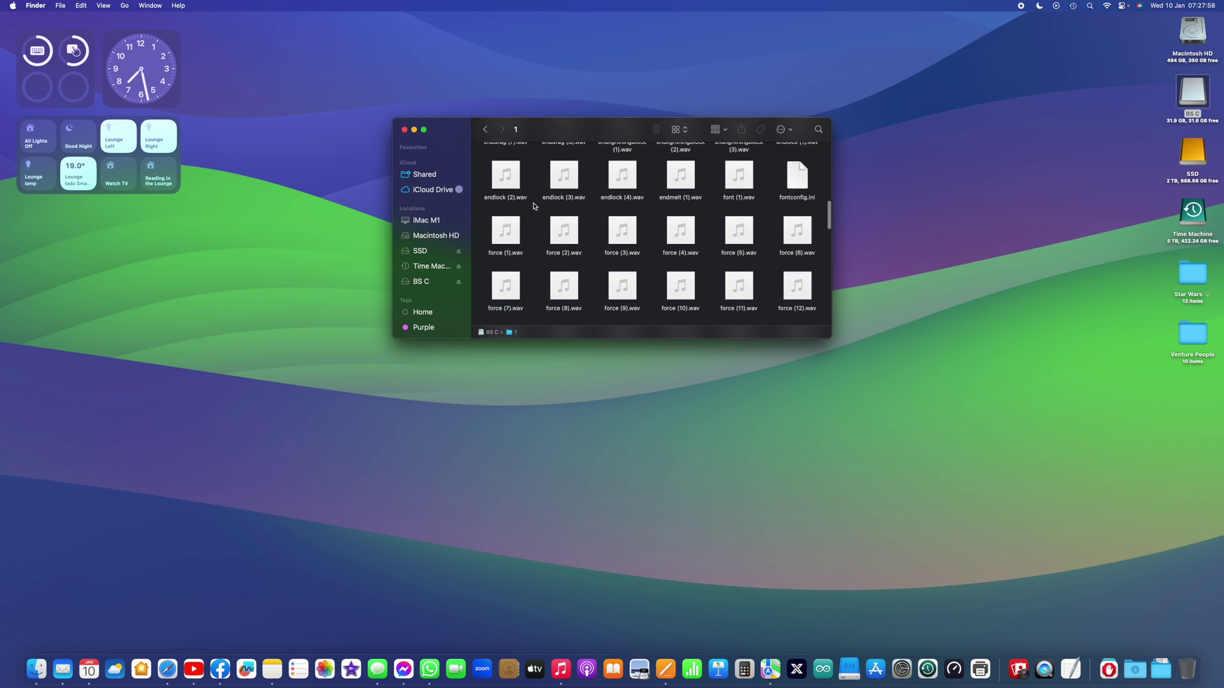
scroll(534, 206, "down", 1)
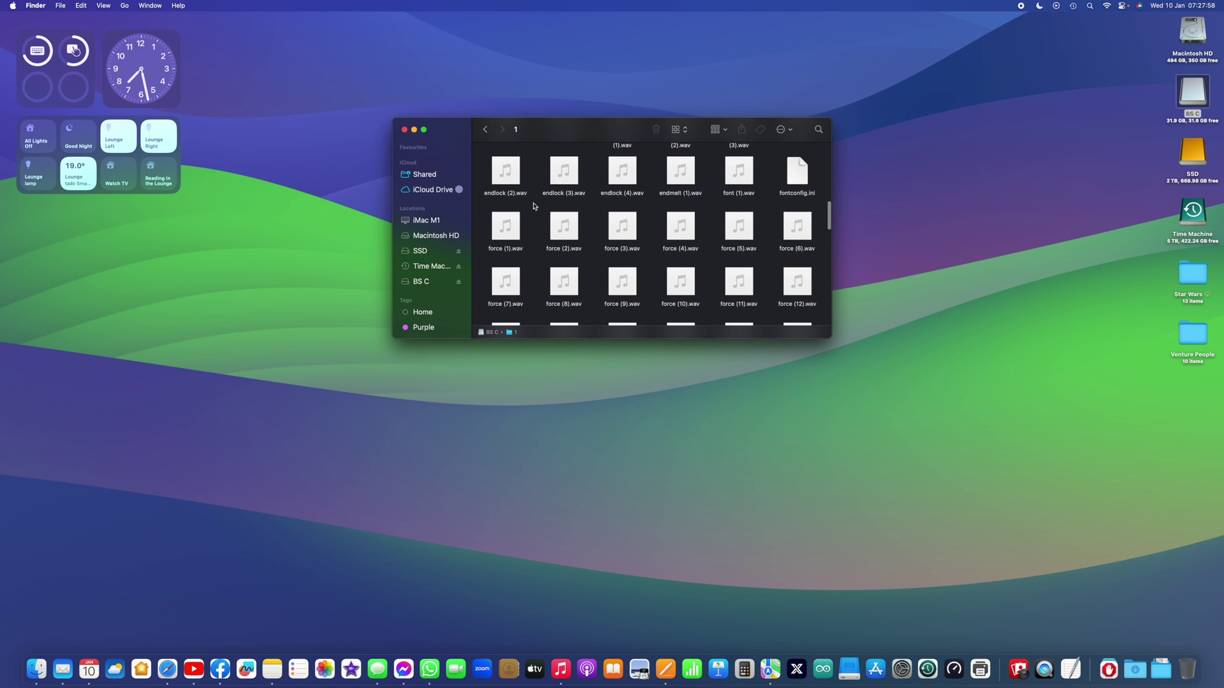
double_click(798, 180)
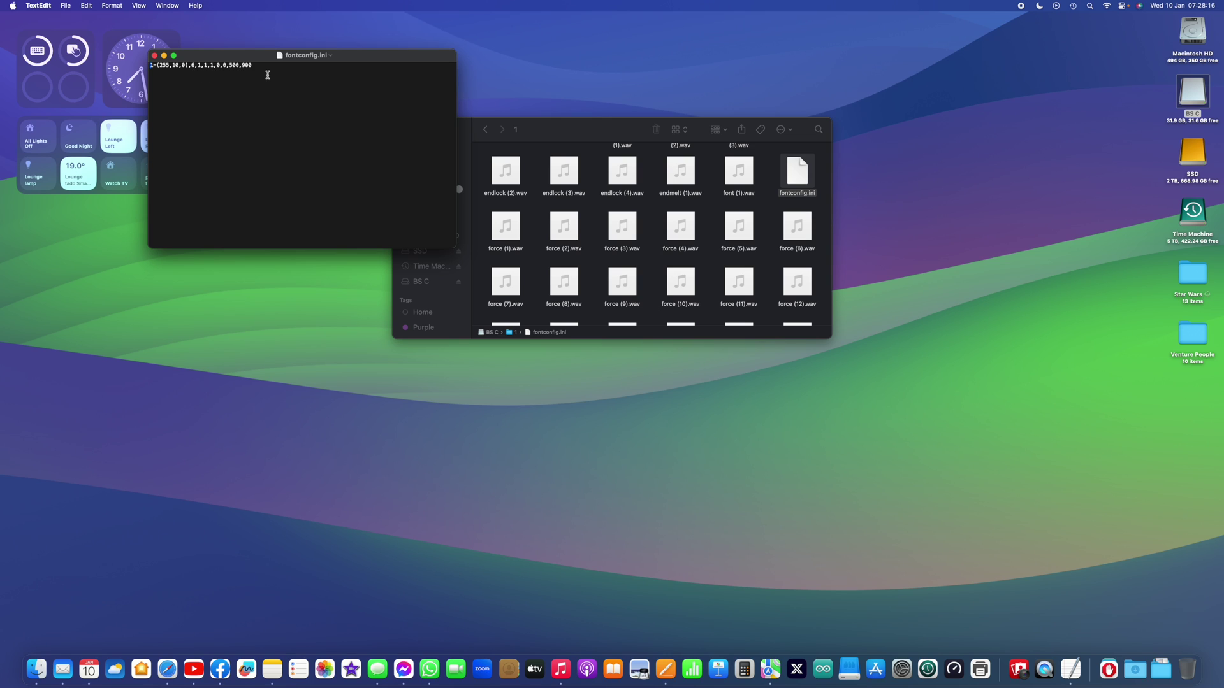
Step: Move the fontconfig.ini window over the Finder window, examine its single font settings line, and close the file
left_click(153, 66)
left_click_drag(357, 58, 670, 194)
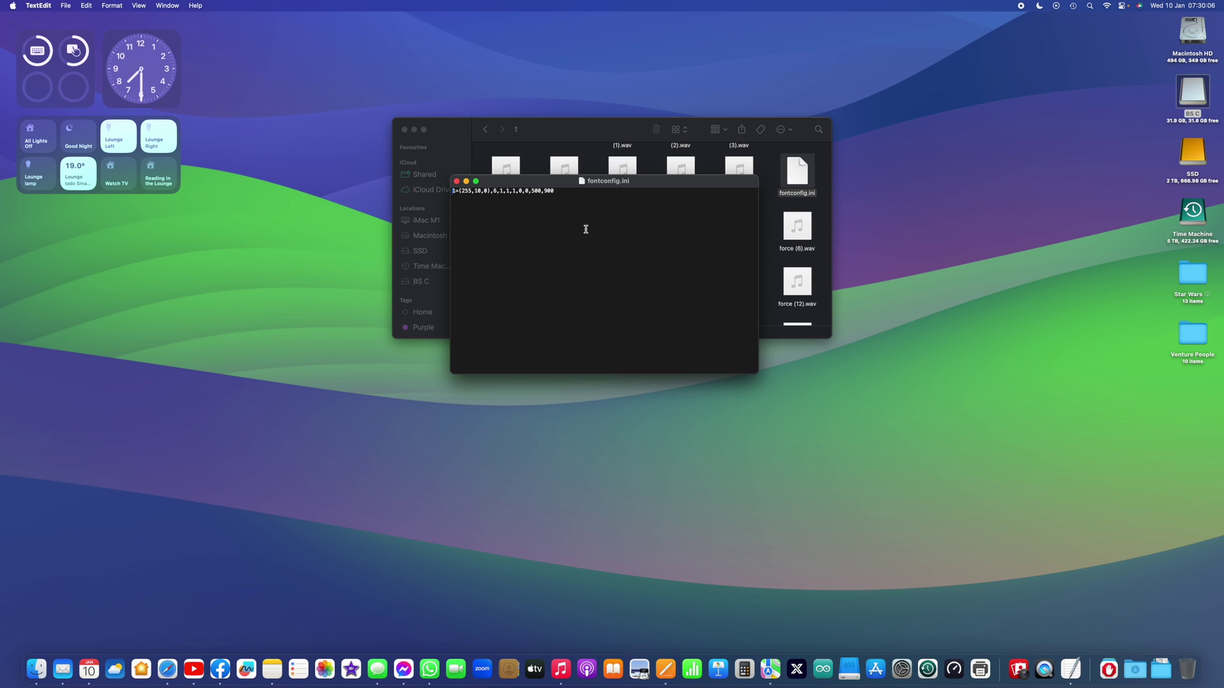
left_click(458, 183)
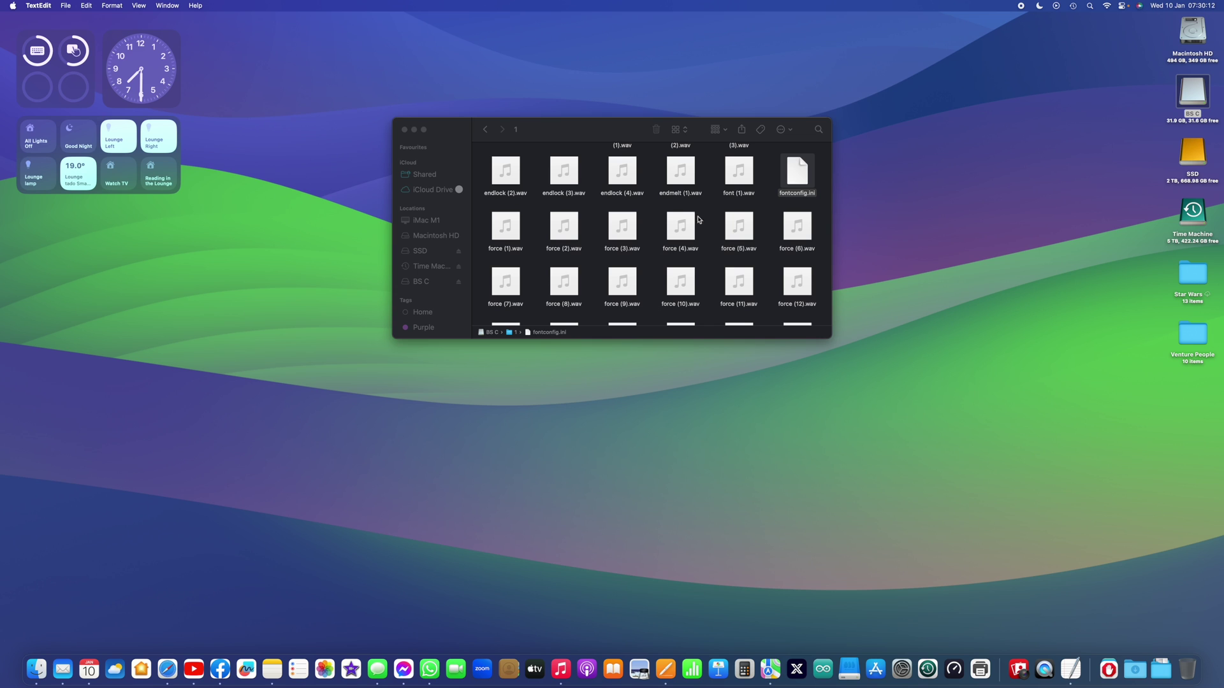
Step: Look through the sound files in folder 1 from the start down to fontconfig.ini, and close the Finder window
scroll(652, 205, "up", 10)
scroll(651, 205, "down", 1)
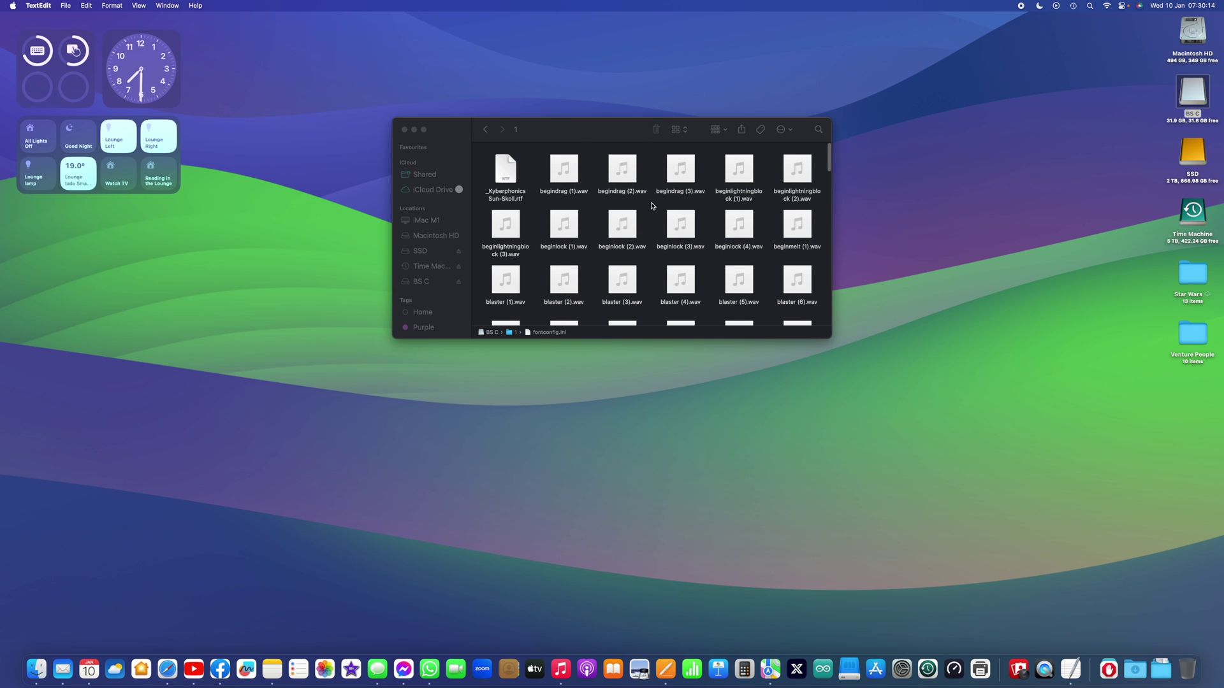
scroll(652, 206, "down", 8)
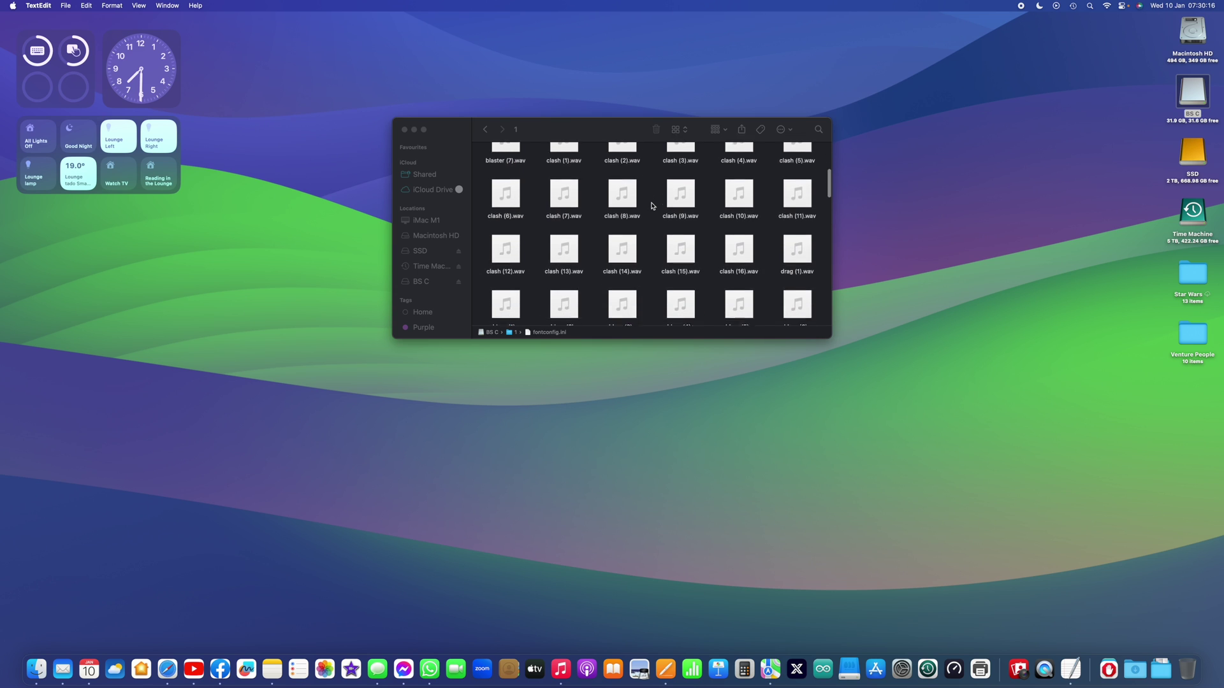
scroll(651, 205, "down", 10)
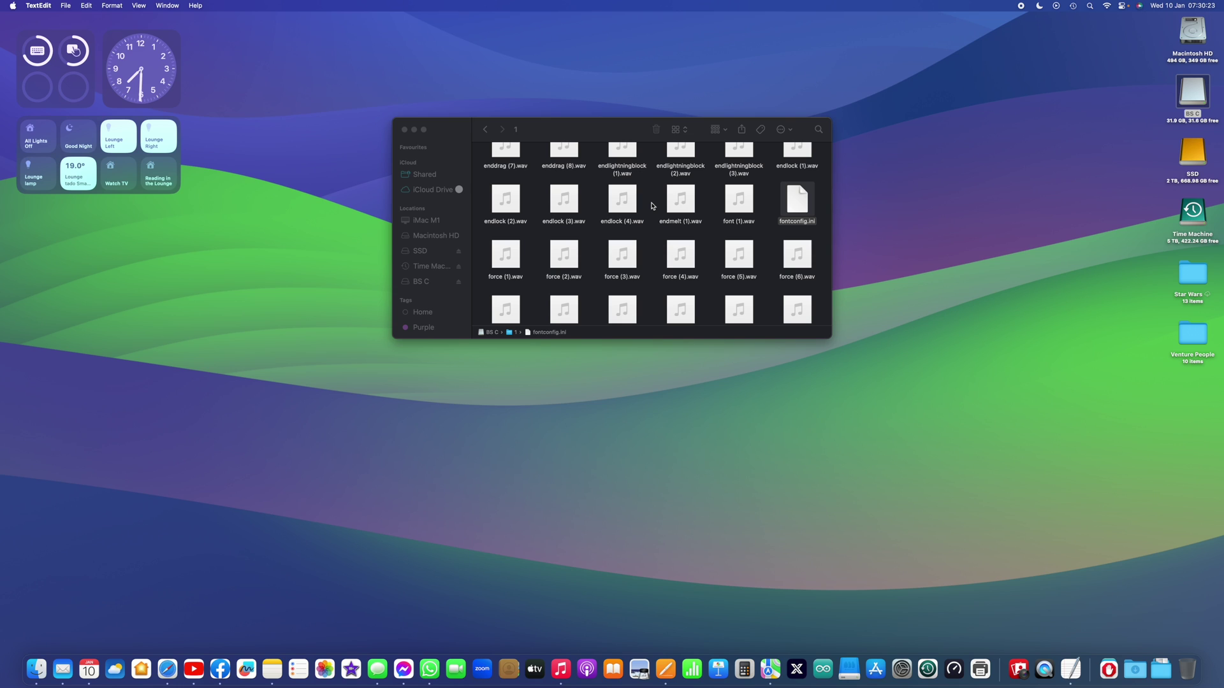
mouse_move(677, 256)
left_click(405, 131)
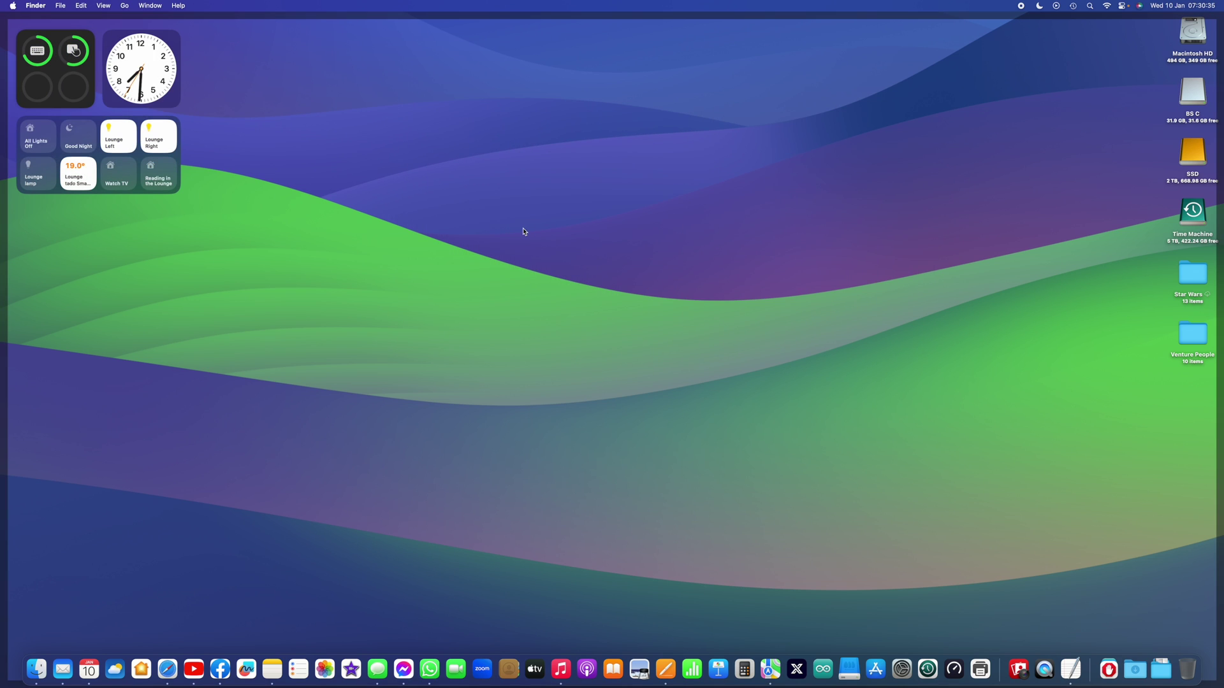